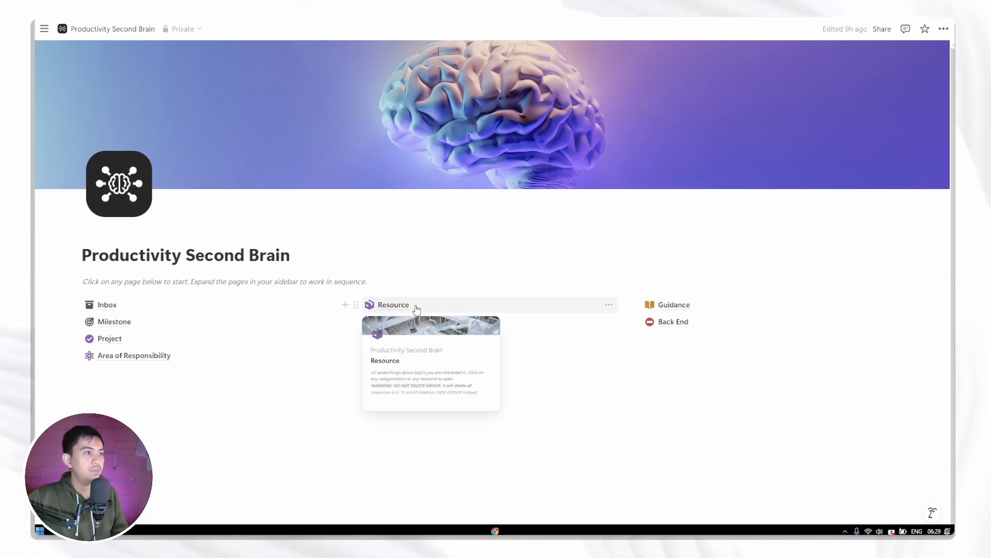
Step: Open the Resource page of the Productivity Second Brain and view its favorite resources
click(415, 308)
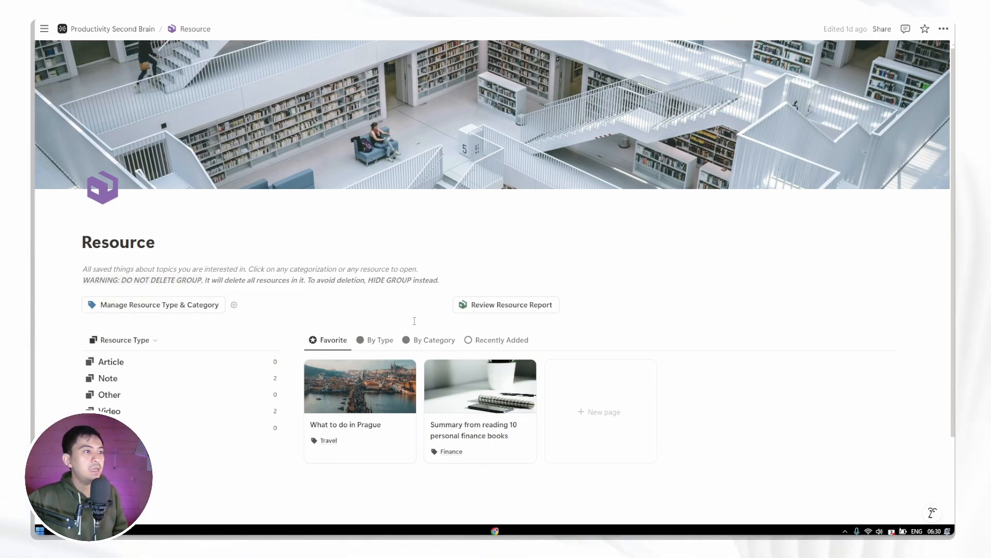
scroll(496, 258, down, 2)
scroll(410, 326, down, 1)
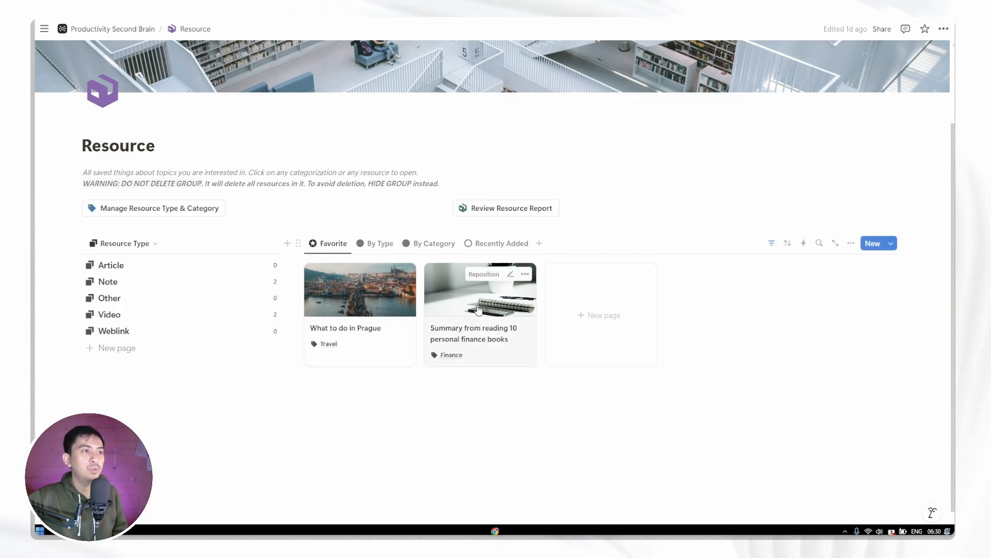
Step: Open the favorite resource "What to do in Prague" and apply the "New page" template to it
click(396, 308)
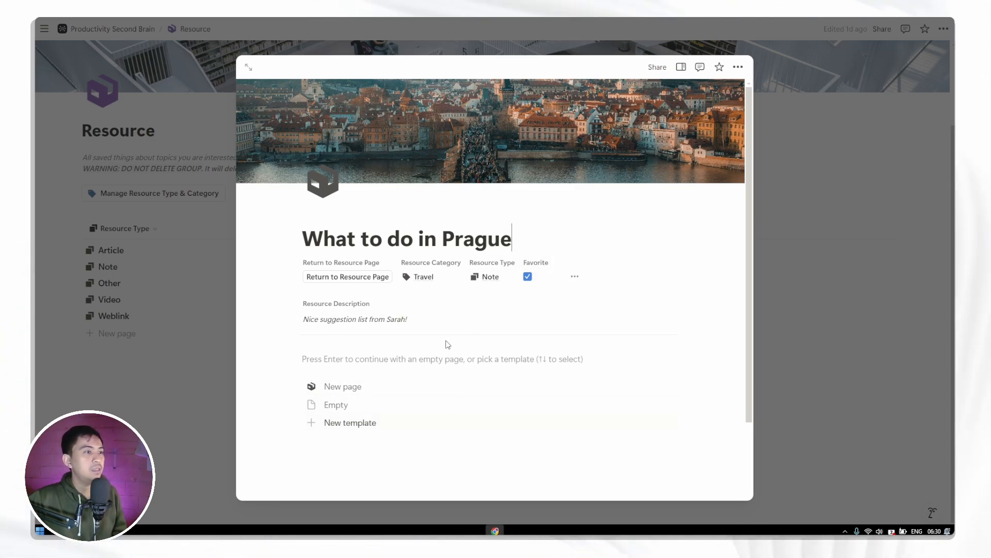
click(409, 387)
scroll(413, 351, down, 1)
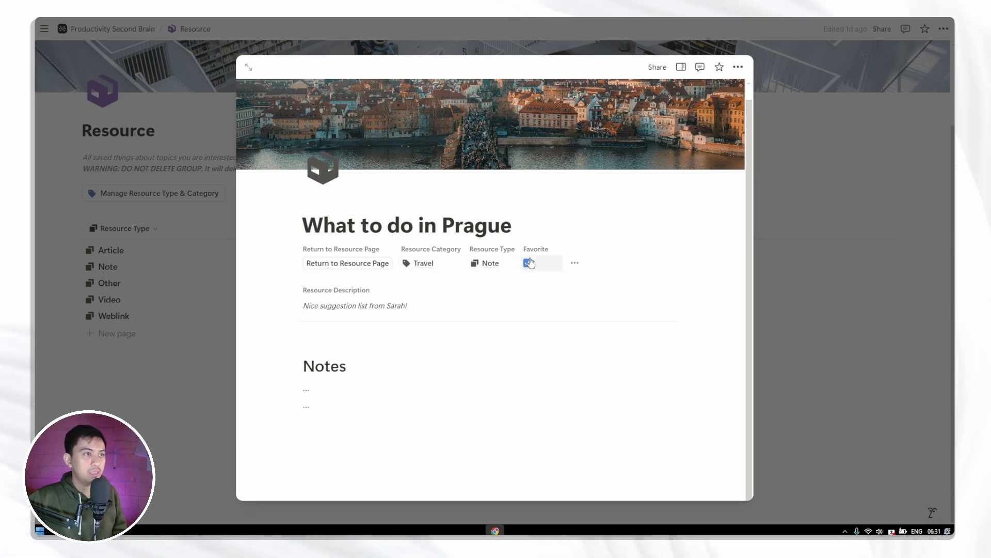
Step: Examine the additional properties and relations of the Prague resource, and close the resource
click(573, 264)
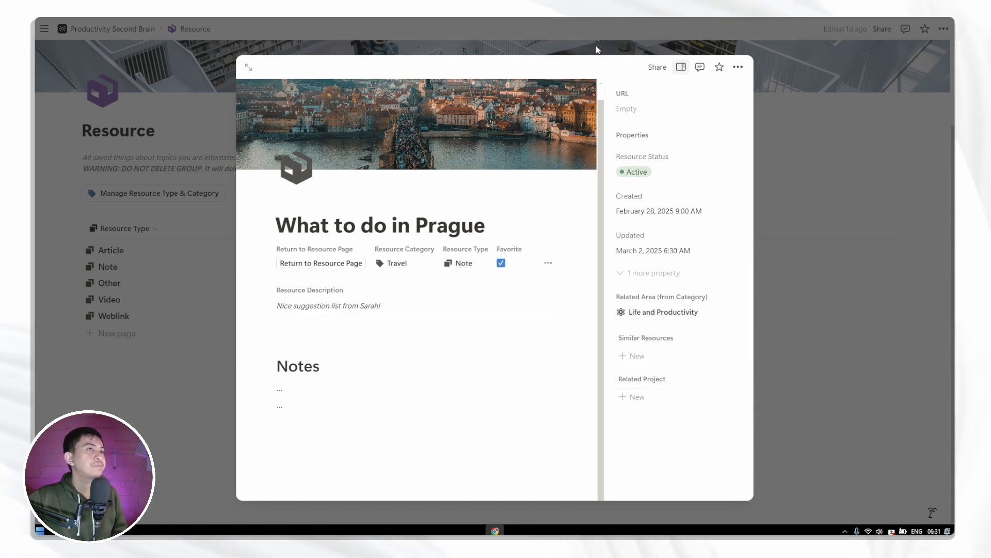
click(635, 68)
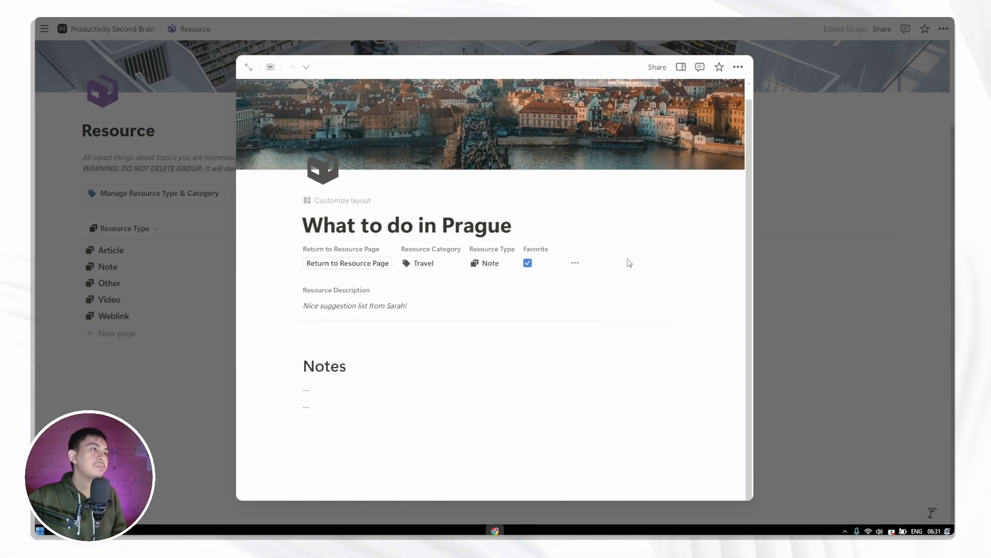
click(863, 293)
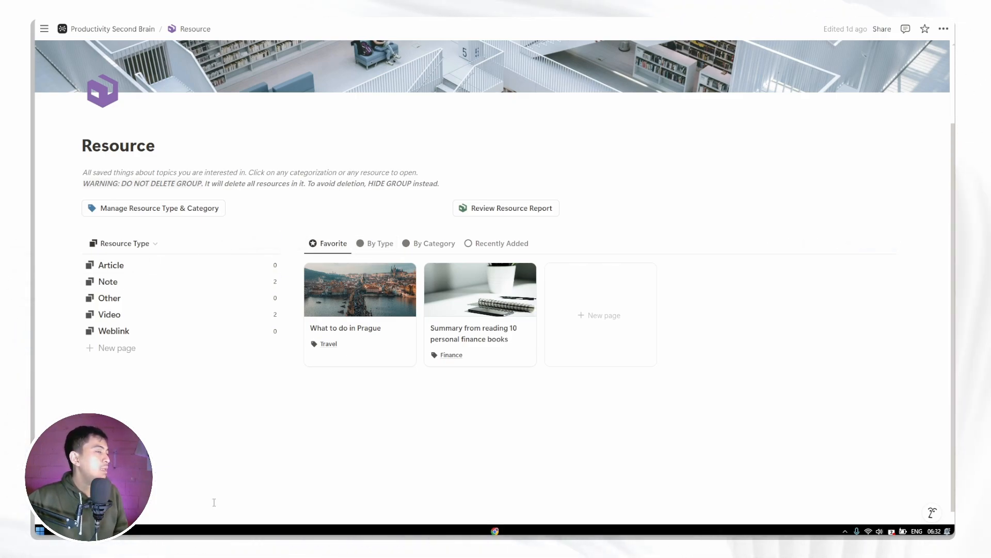
Step: Look through the resources by type, by category and by most recently added, and return to the Favorite view
scroll(447, 323, up, 1)
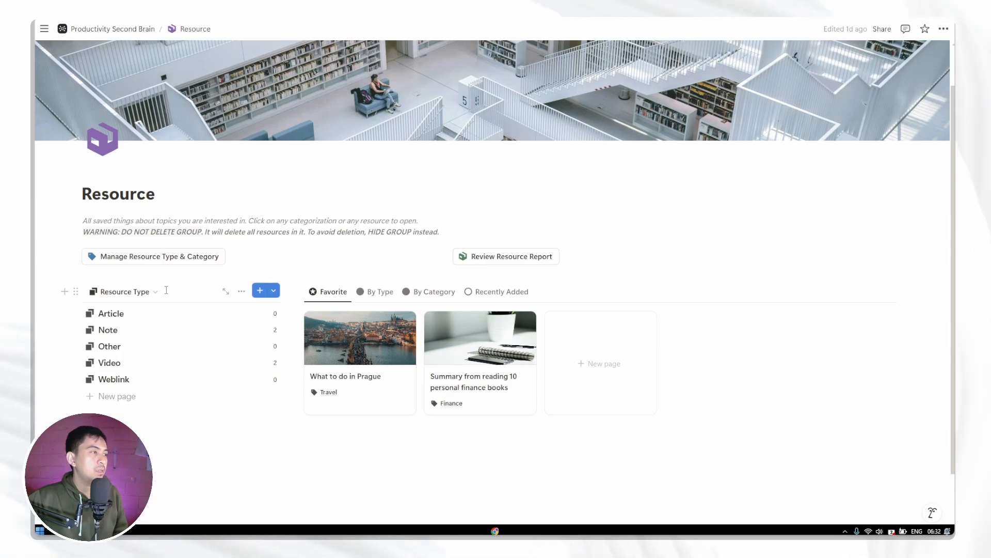
click(380, 294)
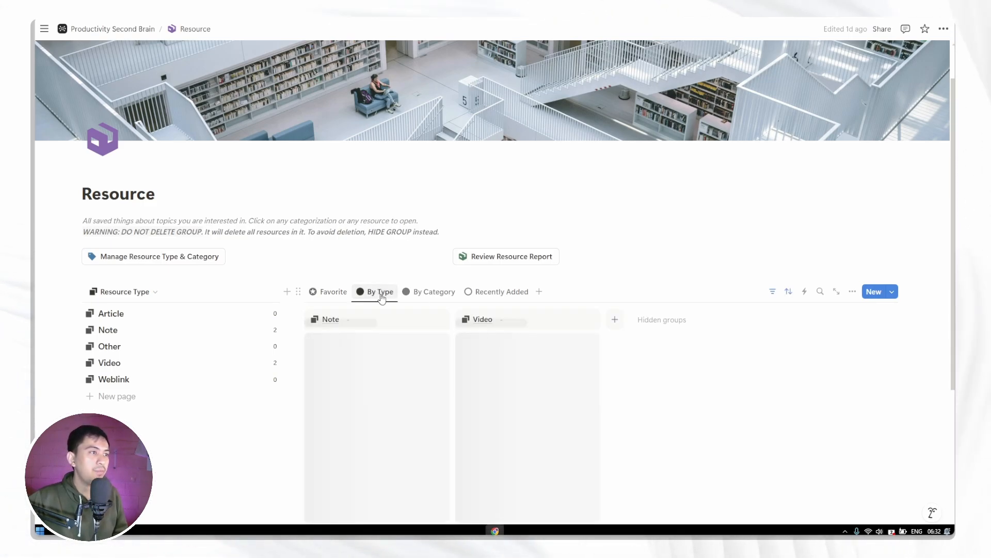
click(428, 295)
click(381, 293)
click(429, 293)
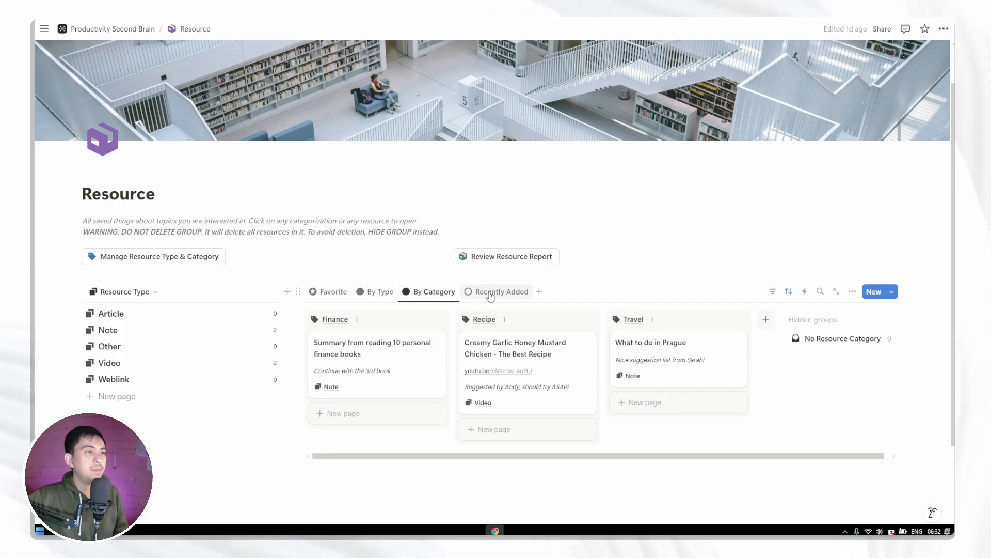
click(494, 294)
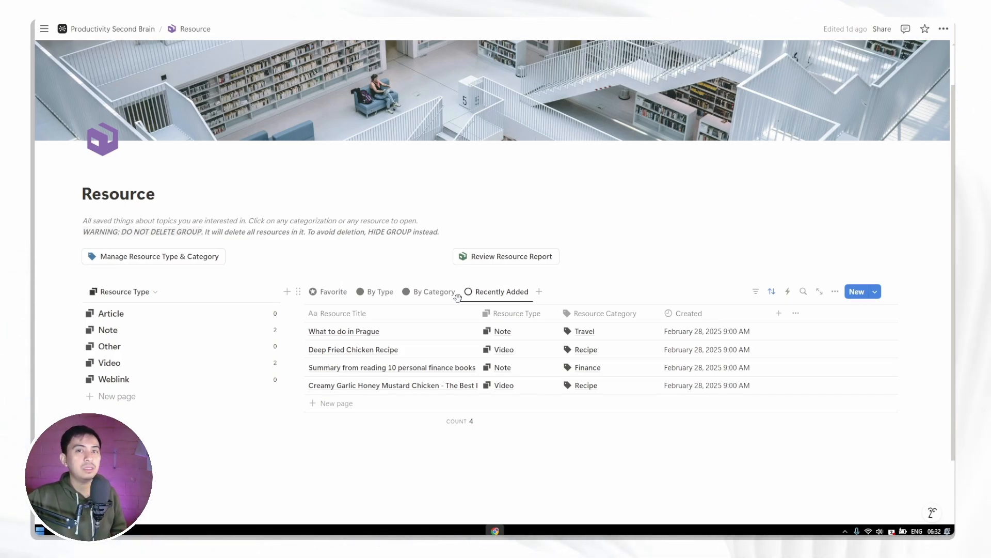
click(333, 292)
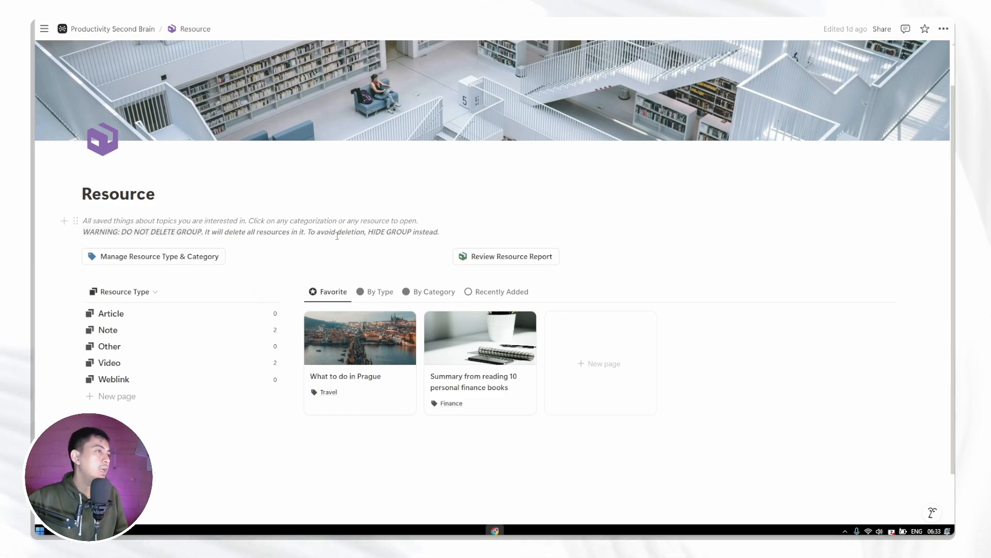
Step: View the Resource Category list in place of the Resource Type list, and switch back to Resource Type
click(126, 293)
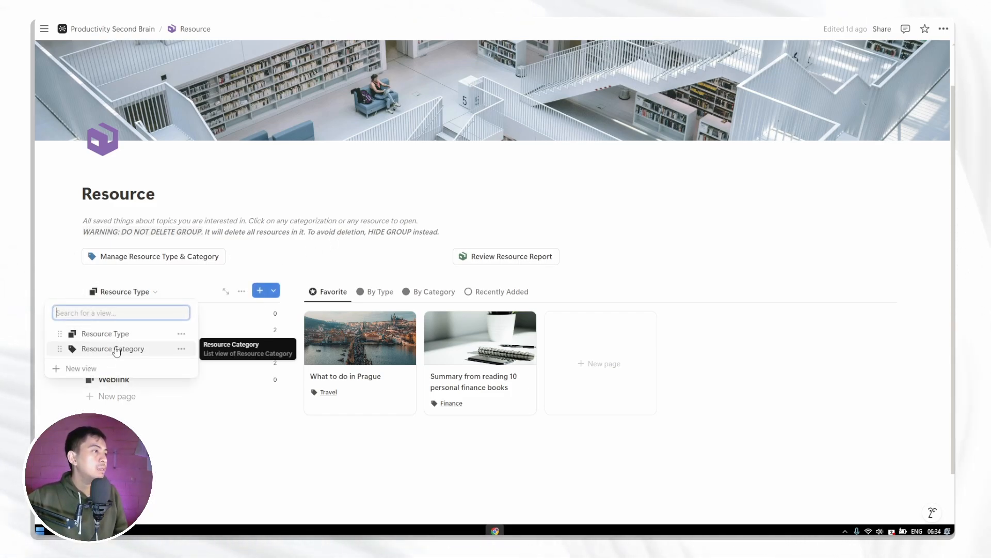
click(151, 351)
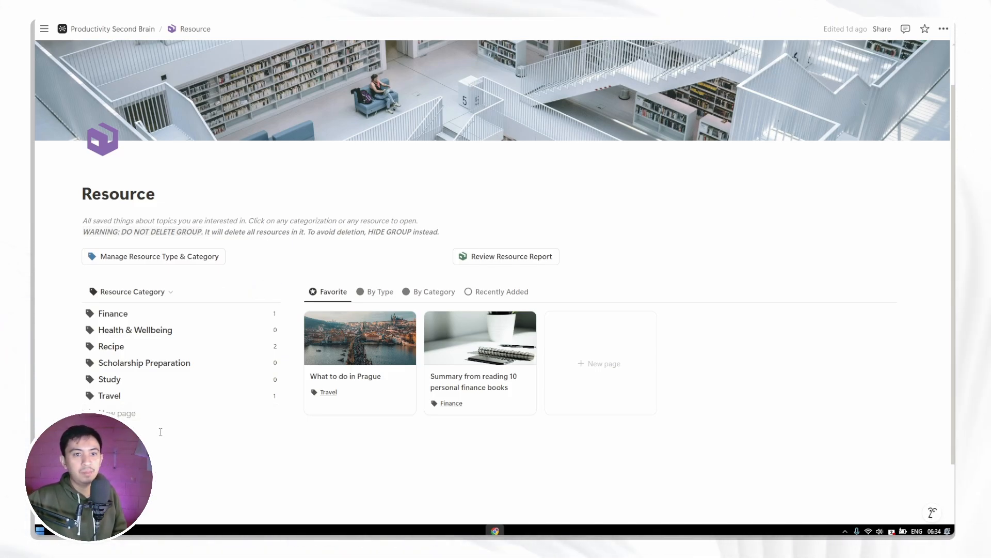
click(158, 292)
click(146, 336)
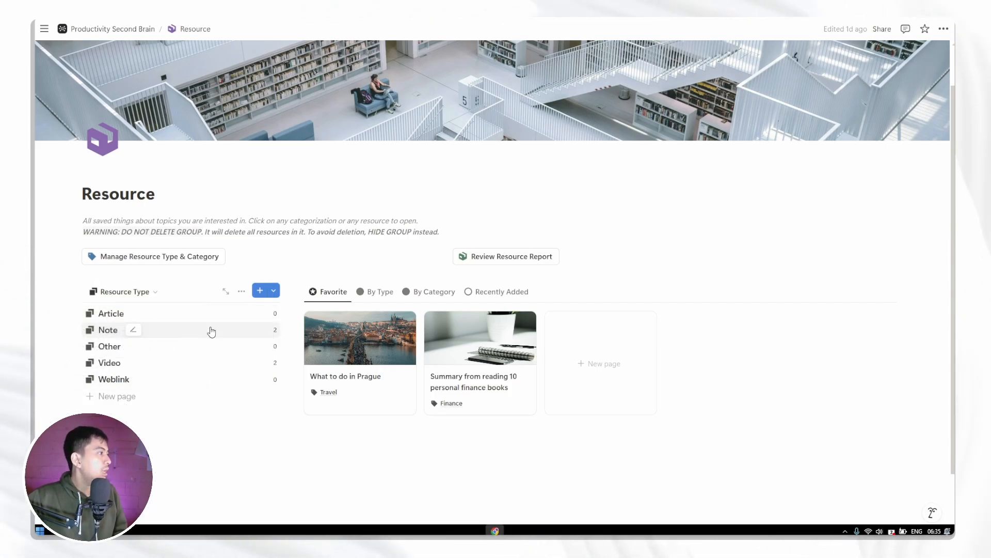
click(150, 294)
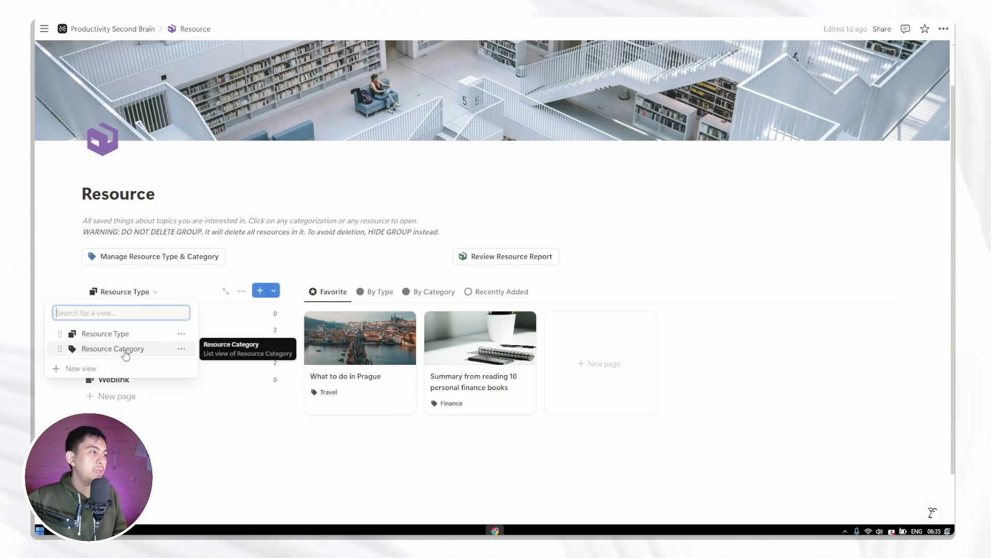
click(122, 334)
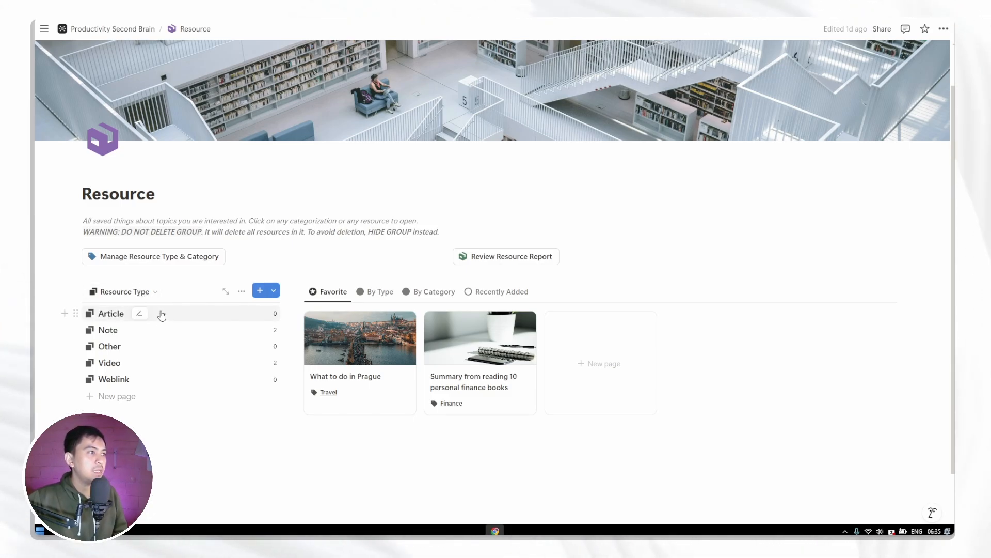
Step: Open the Note resource type, compare its Favorite and By Category views, and return to the Resource page
click(166, 329)
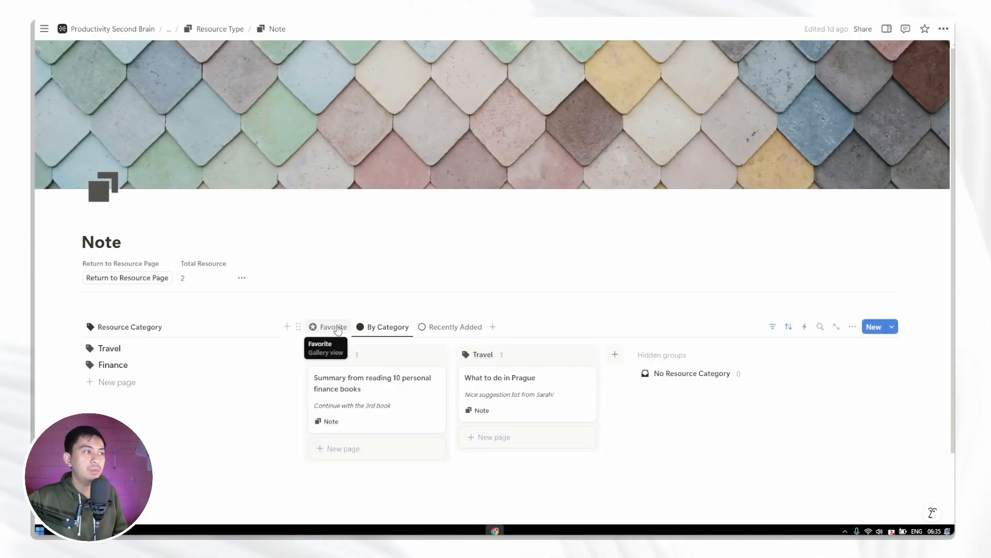
click(337, 327)
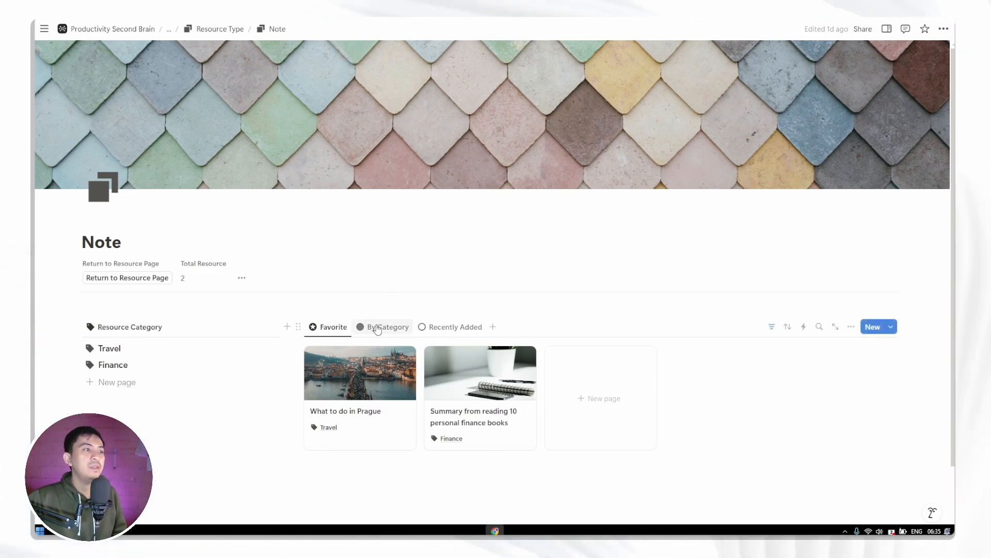
click(388, 327)
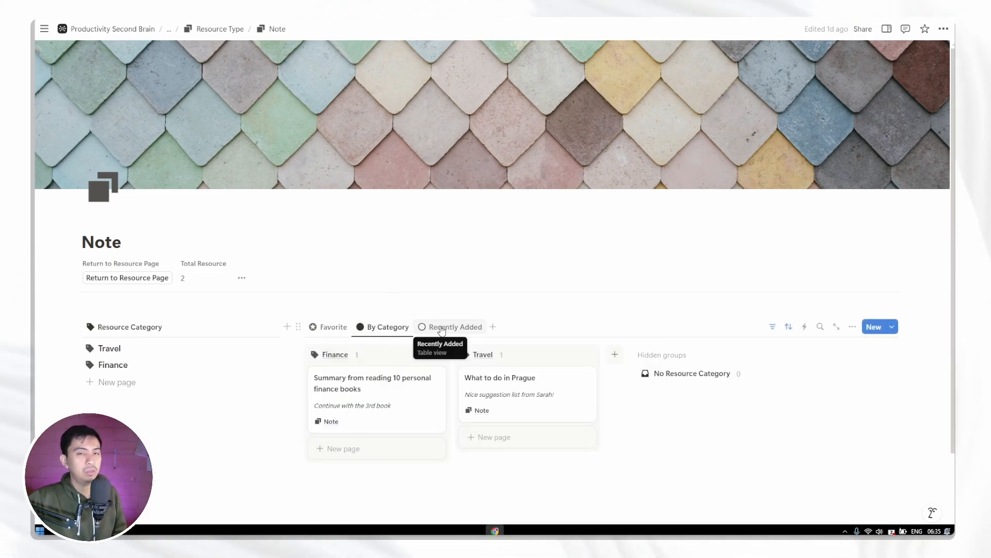
click(347, 329)
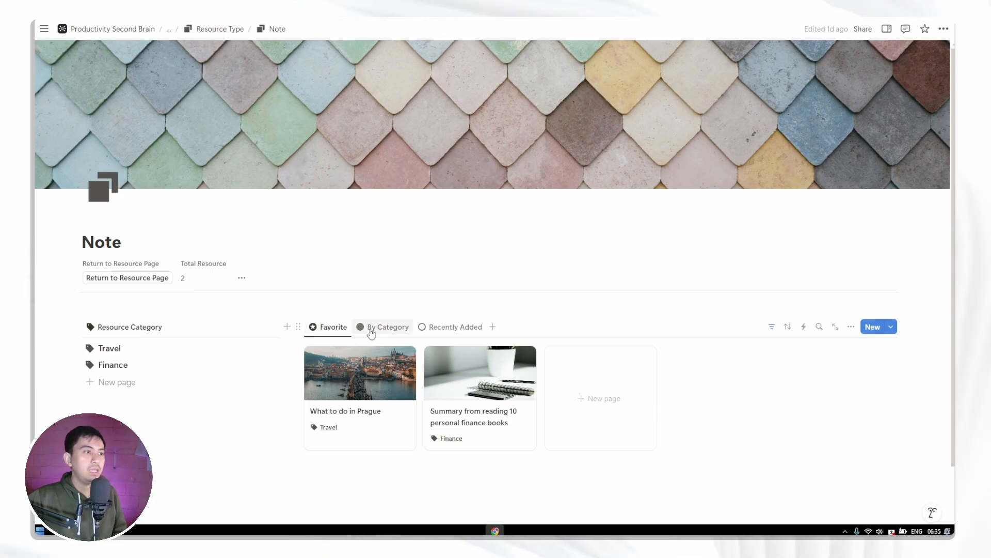
click(371, 333)
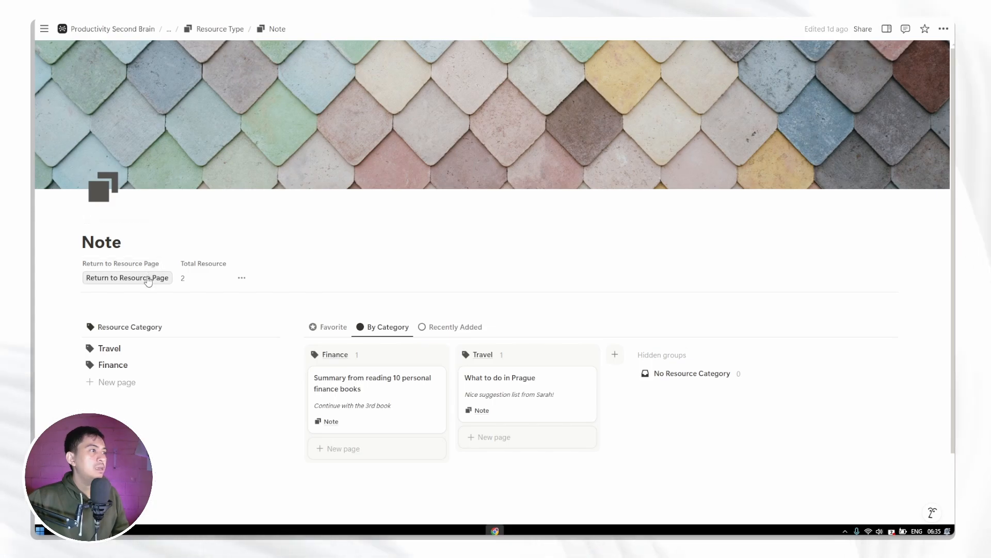
click(147, 277)
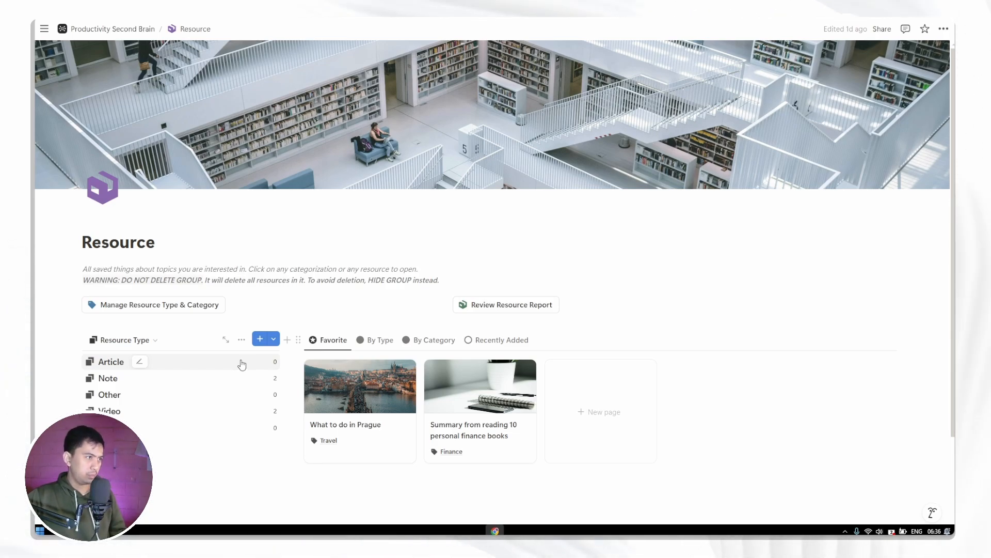
Step: Apply the "New page" template to the Video resource type, view its resources by category, and return to the Resource page
click(220, 416)
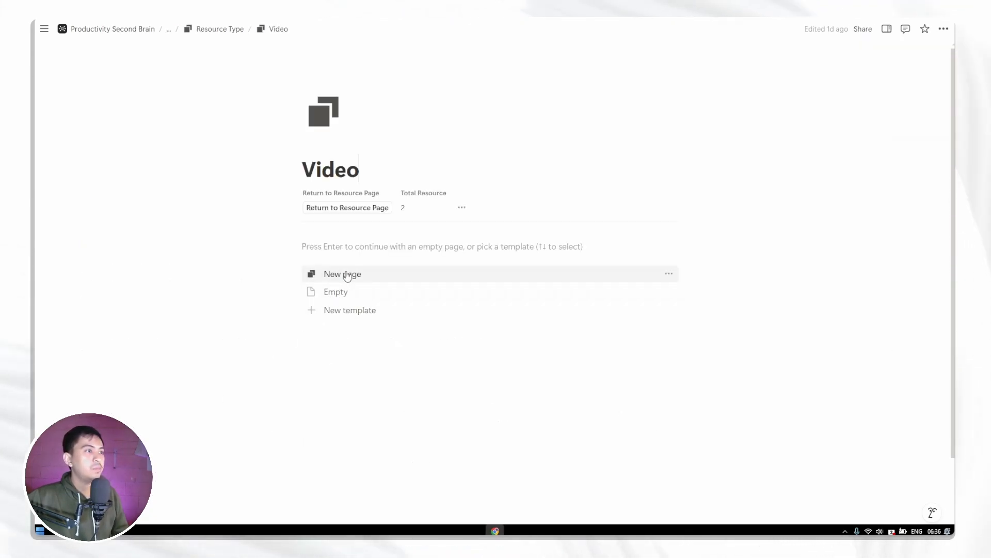
click(374, 275)
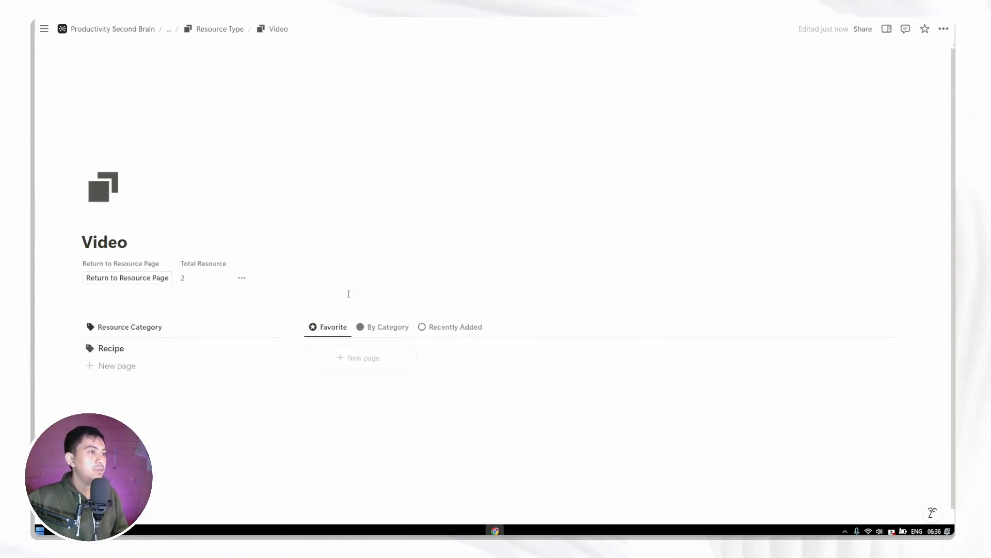
click(392, 331)
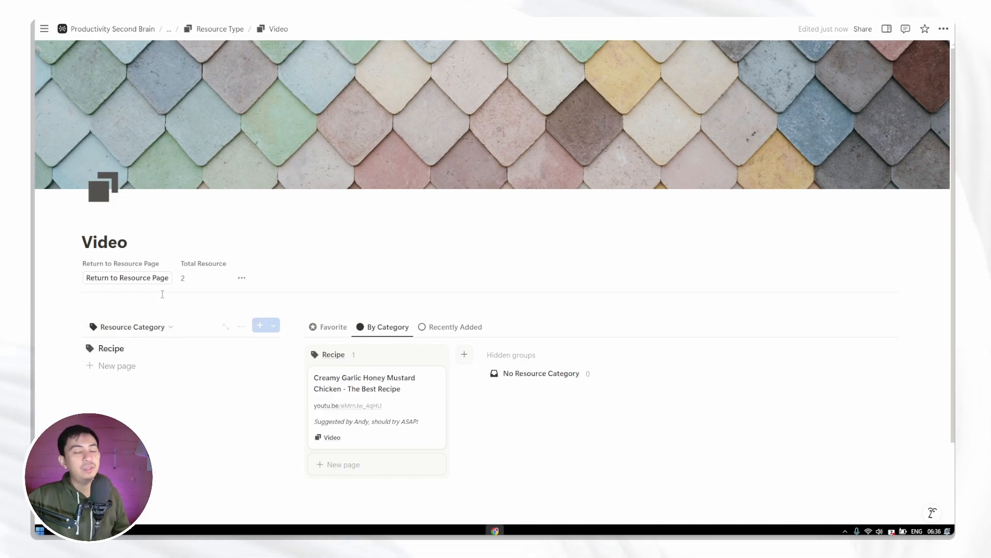
click(147, 278)
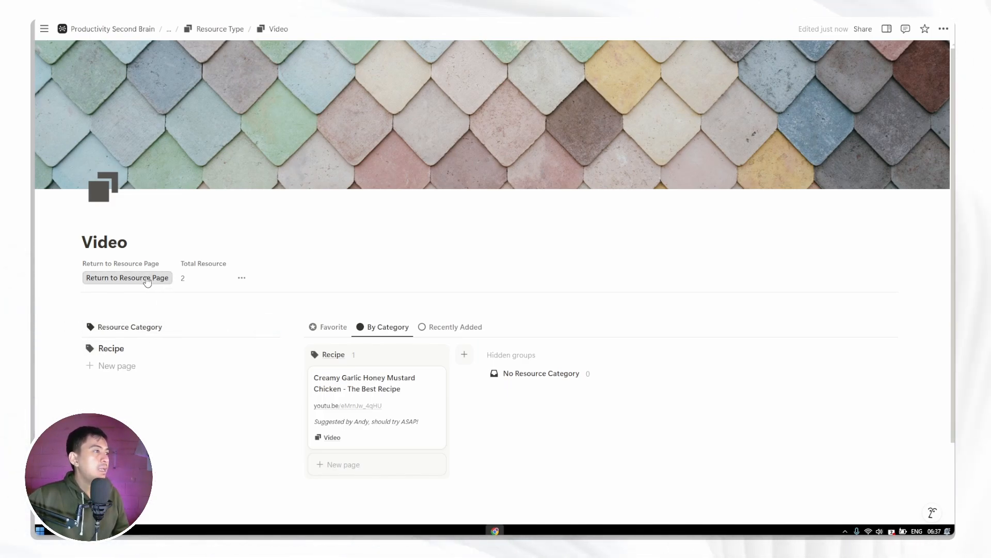
Step: Switch the resource list to Resource Category and apply the "New page" template to the Recipe category
scroll(151, 299, down, 1)
click(150, 294)
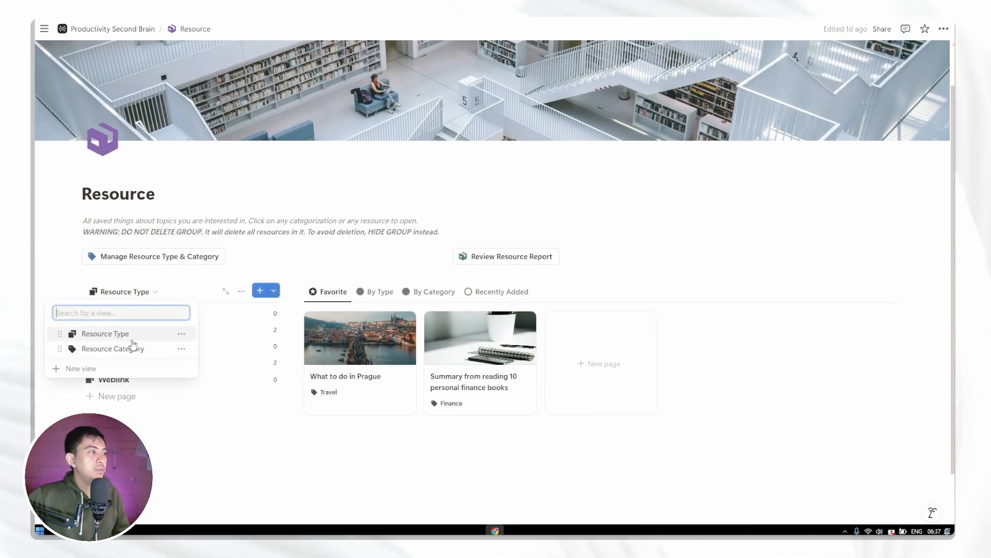
click(126, 348)
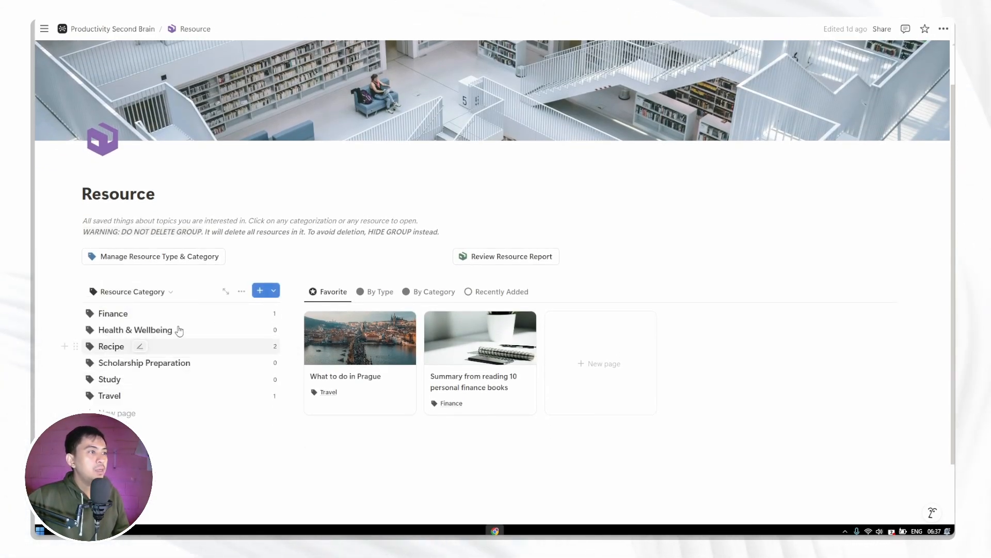
click(214, 347)
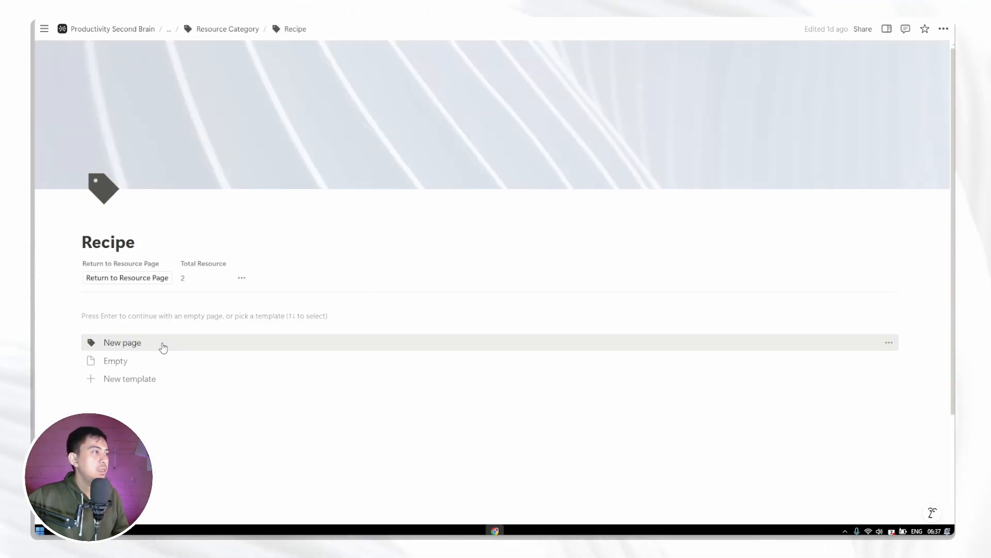
click(163, 342)
scroll(368, 310, down, 1)
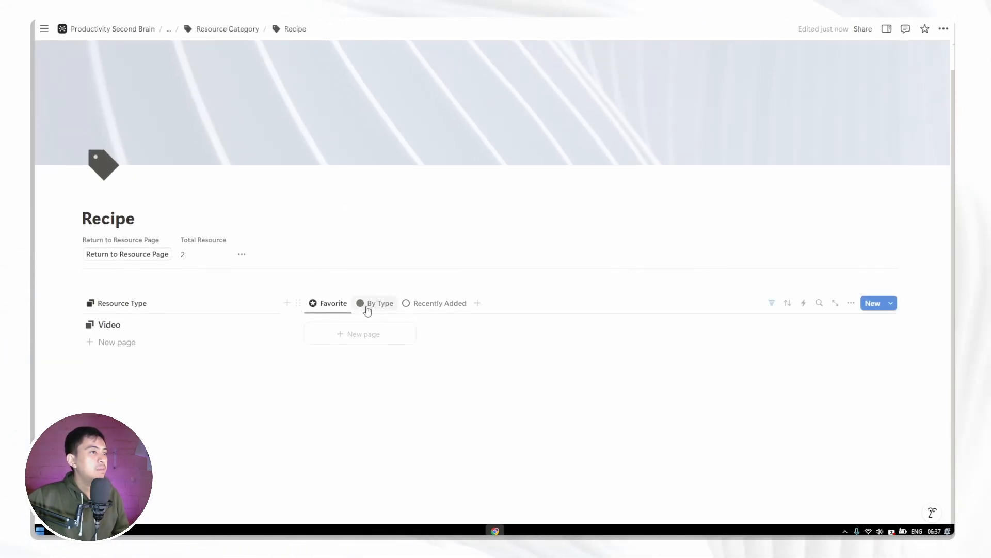
Step: View the Recipe resources by type and by most recently added, and return to the Resource page
click(373, 304)
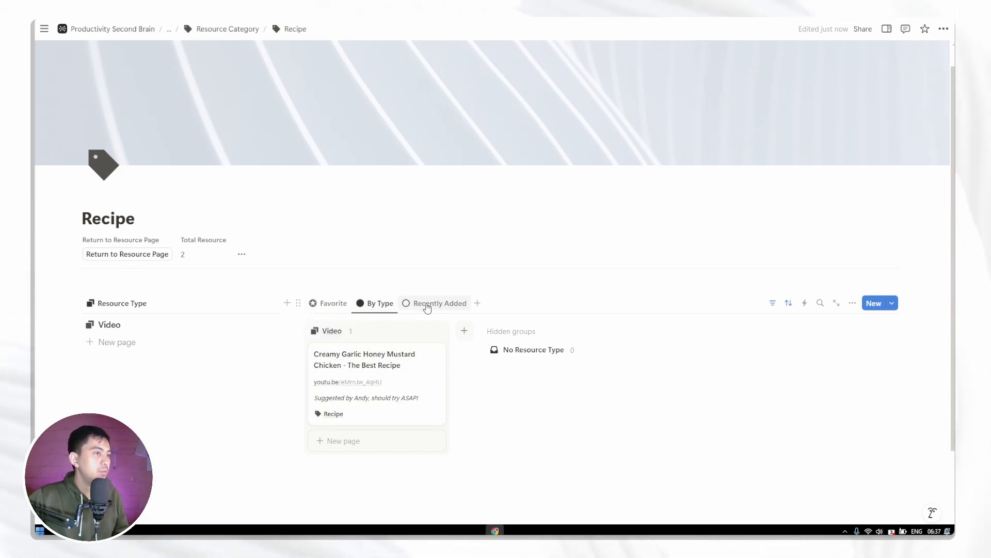
click(428, 306)
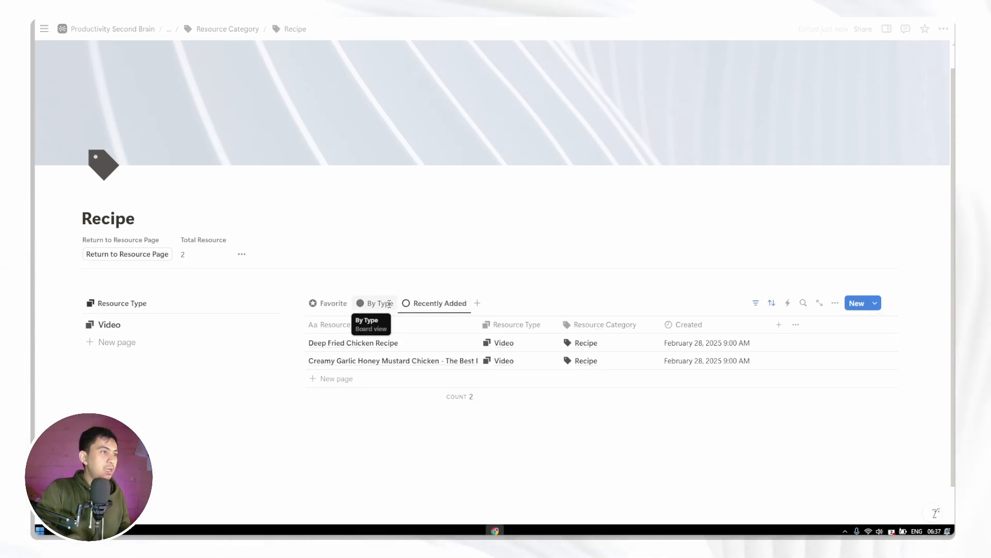
key(alt+Left)
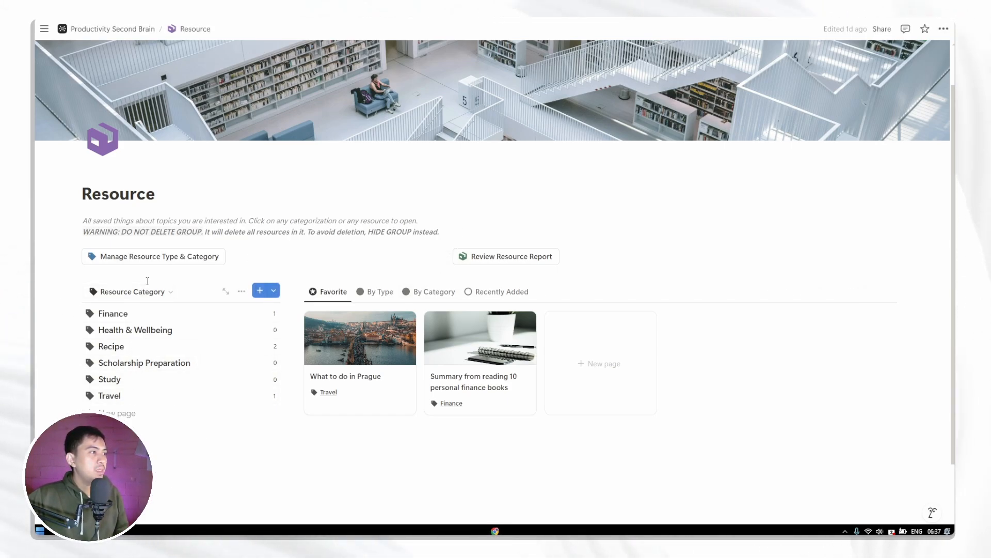
Step: Add a new resource category named "Marketing" and return to the Resource page
click(262, 291)
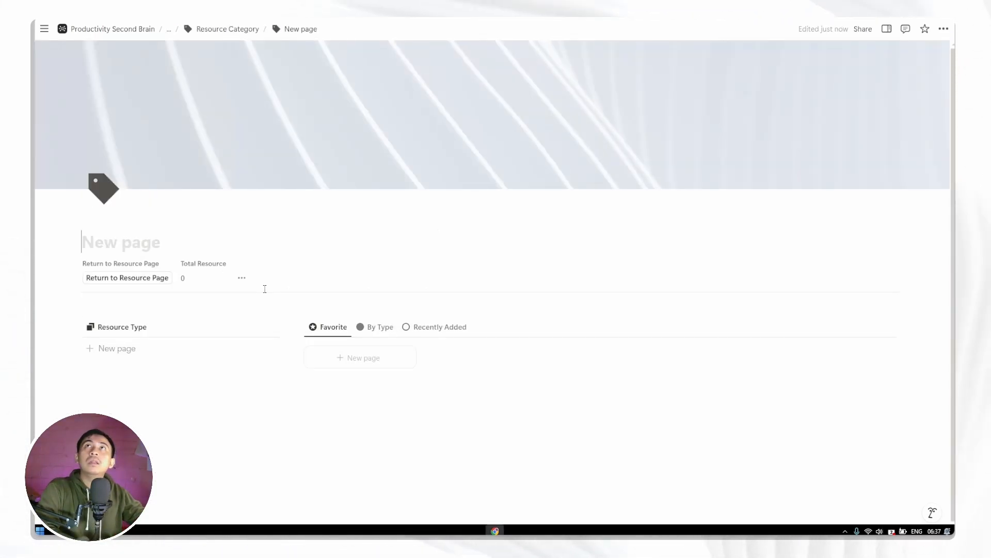
text(M)
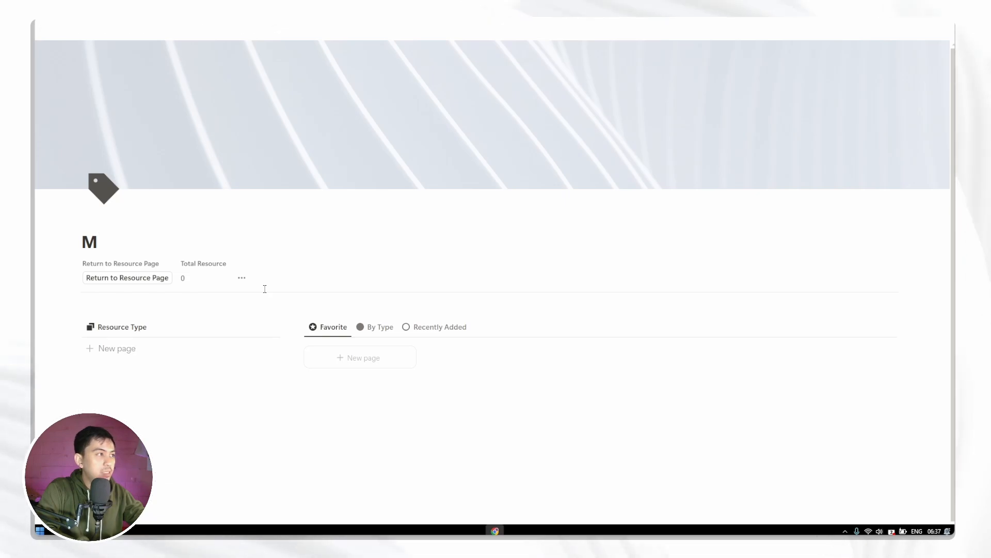
text(arketing)
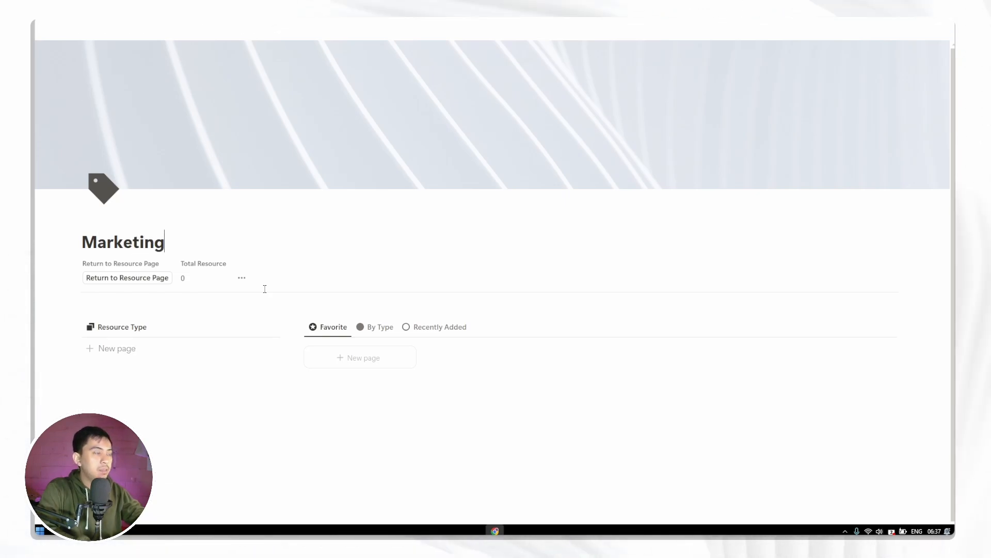
key(alt+Left)
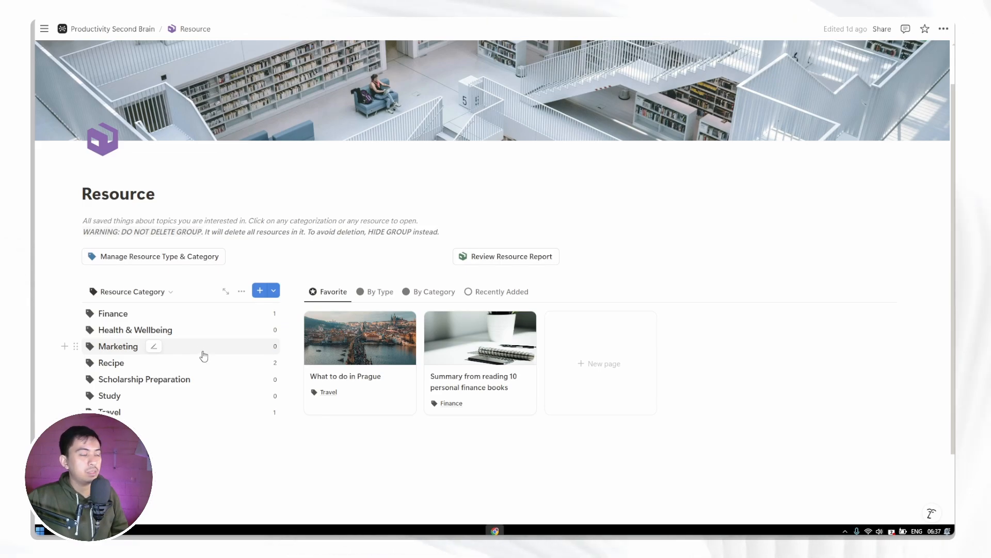
Step: Switch the resource list to Resource Type and open the Resource Type & Category Manager
click(172, 293)
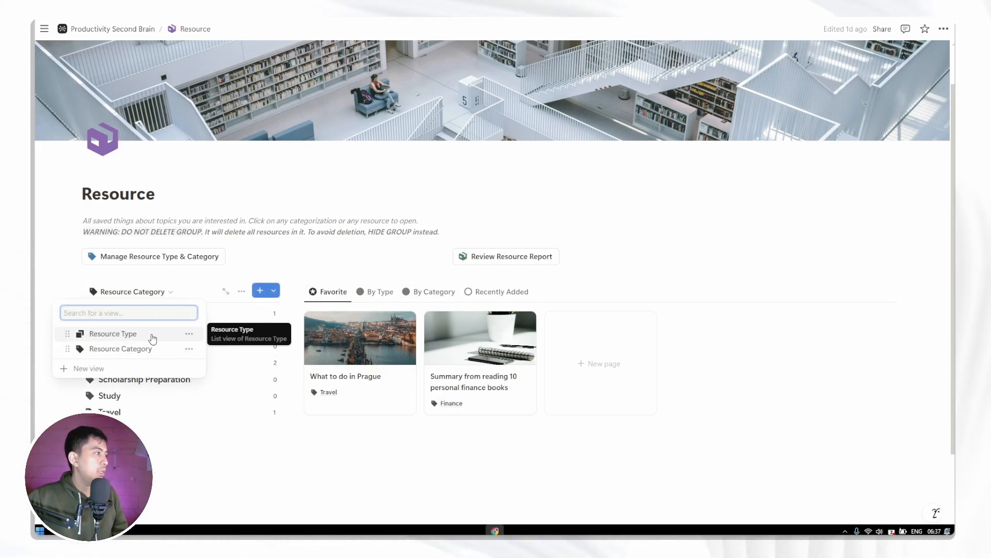
click(153, 339)
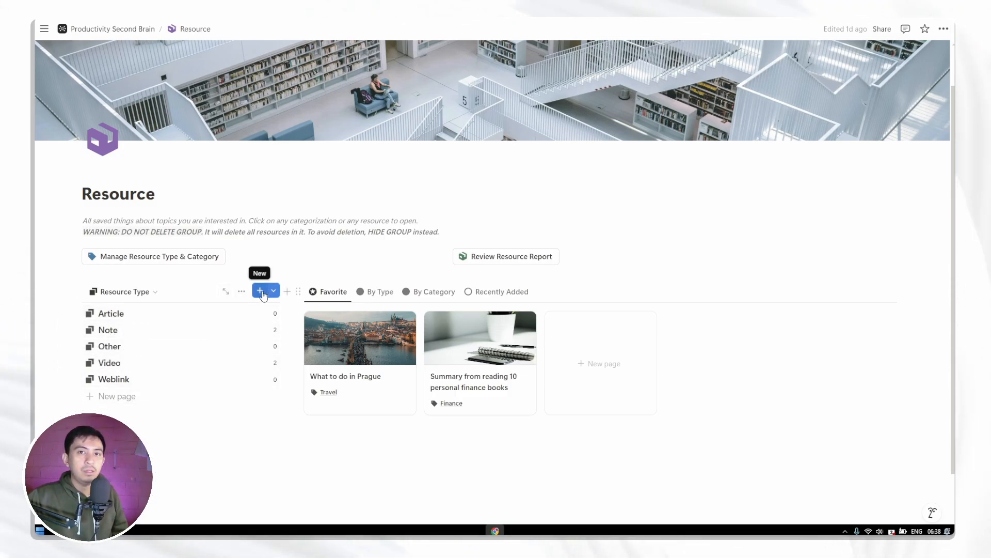
click(209, 258)
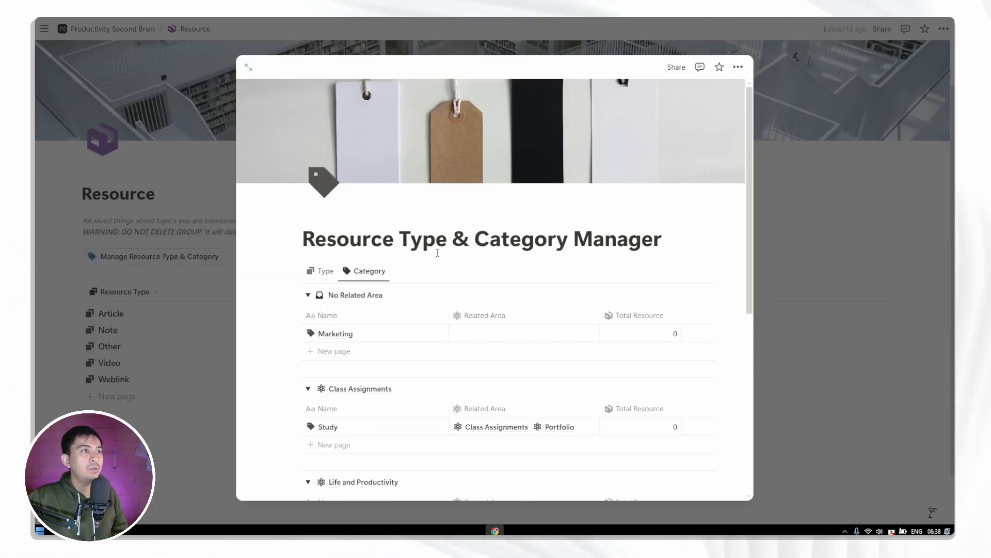
Step: Compare the manager's Type and Category views, and add a new resource type named "Script"
click(323, 272)
click(365, 272)
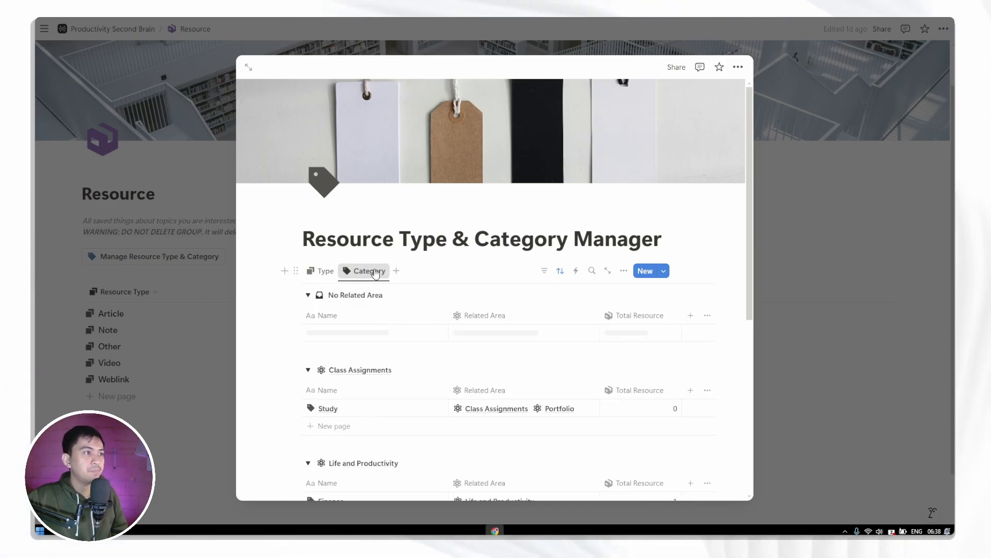
scroll(351, 232, down, 2)
click(324, 175)
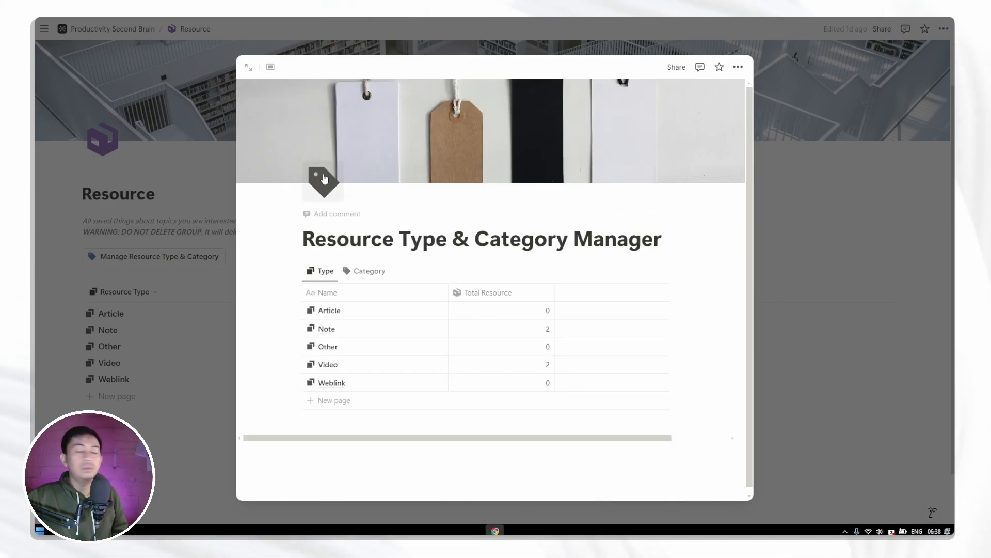
click(358, 401)
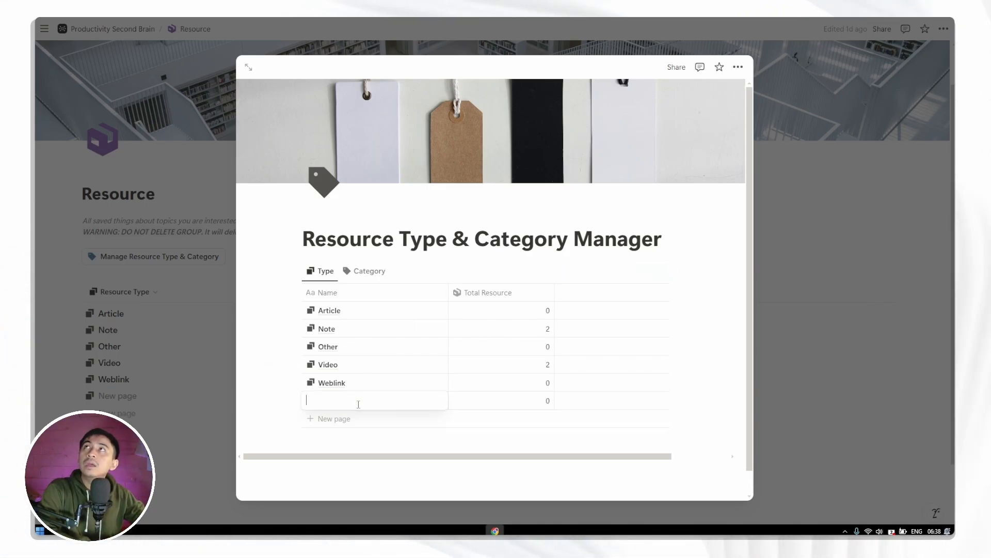
text(Script)
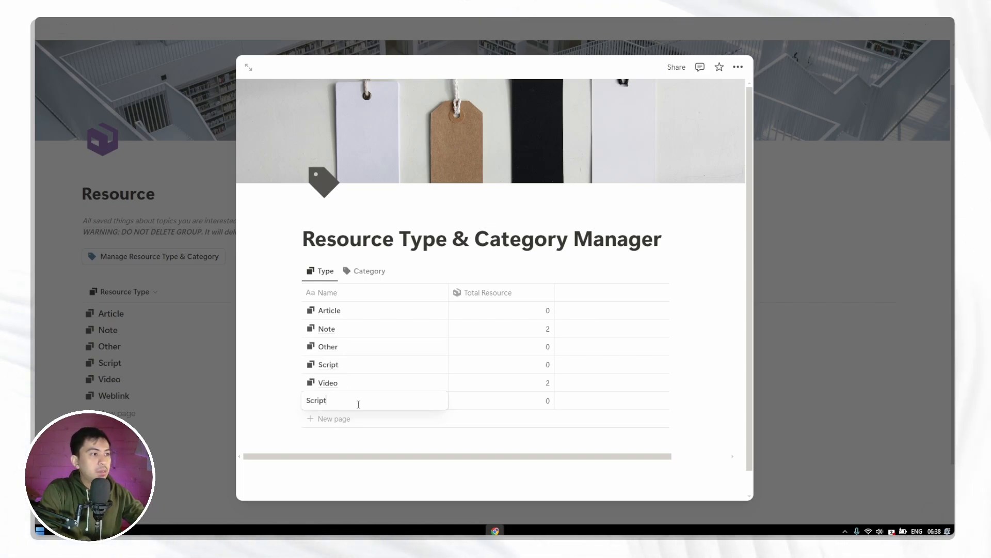
key(Return)
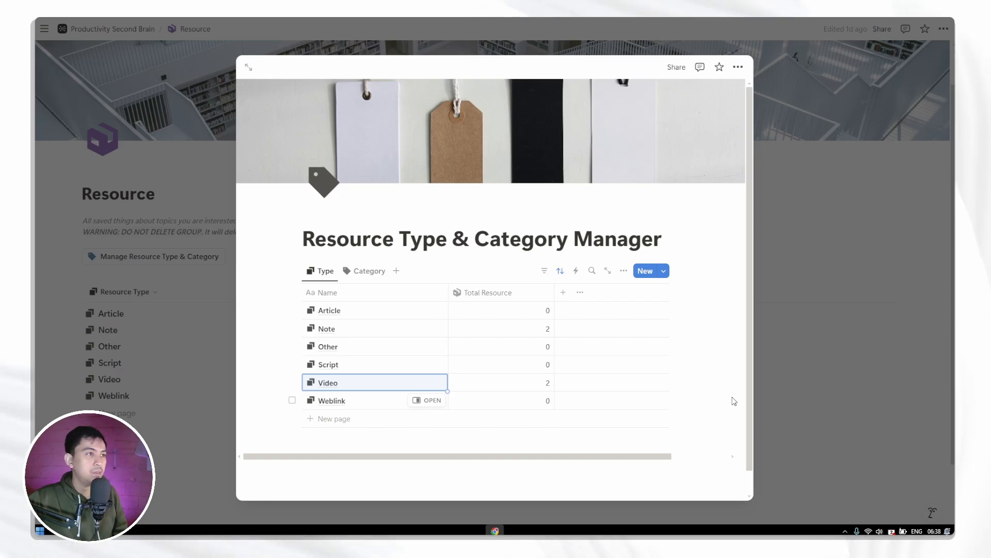
Step: In the manager's Category view, set the Marketing category's related area to Class Assignments and close the manager
click(364, 271)
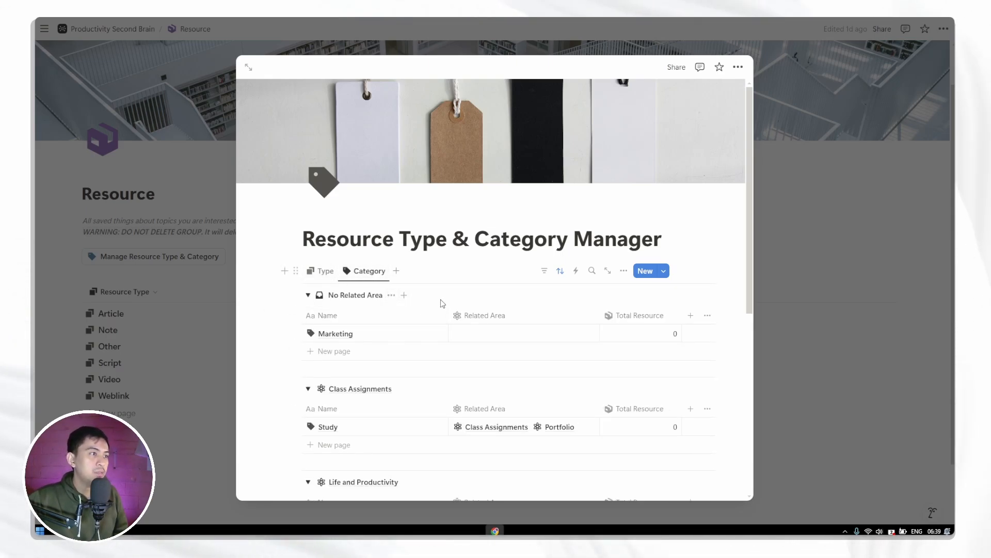
scroll(441, 302, down, 1)
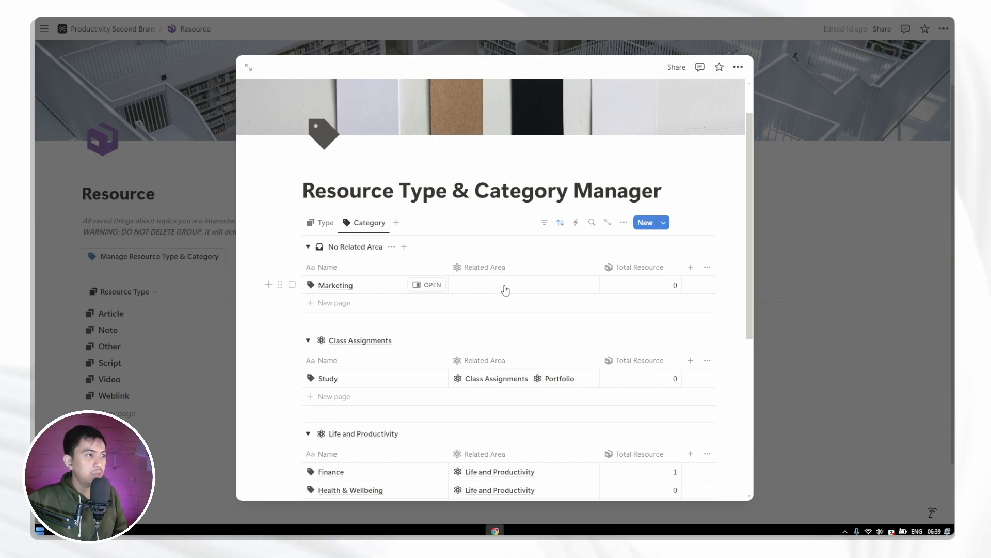
click(542, 289)
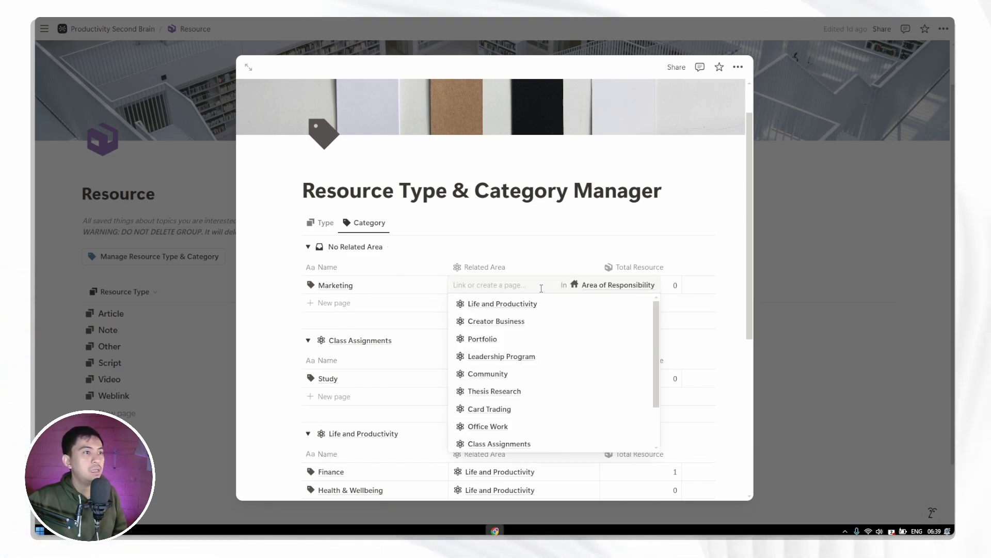
scroll(555, 306, down, 2)
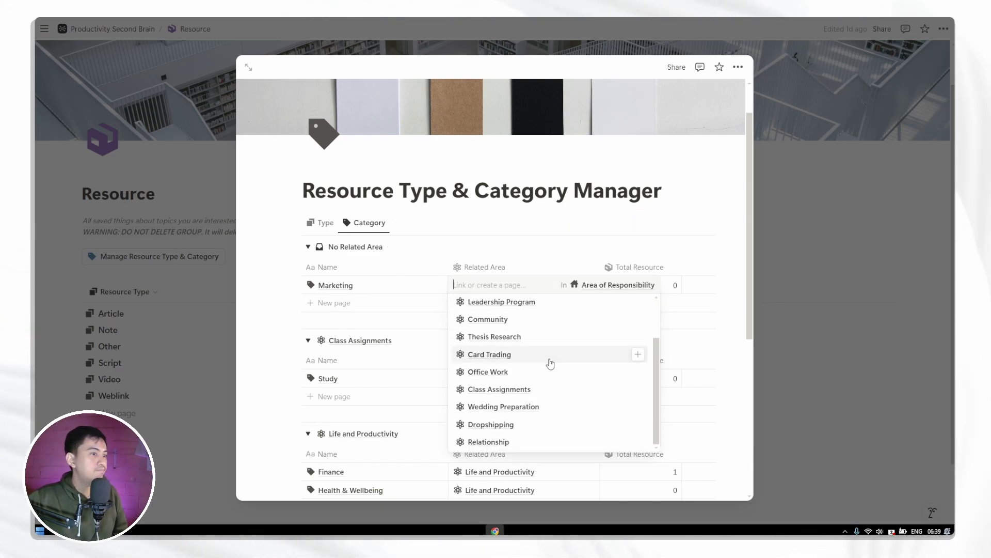
scroll(550, 363, up, 2)
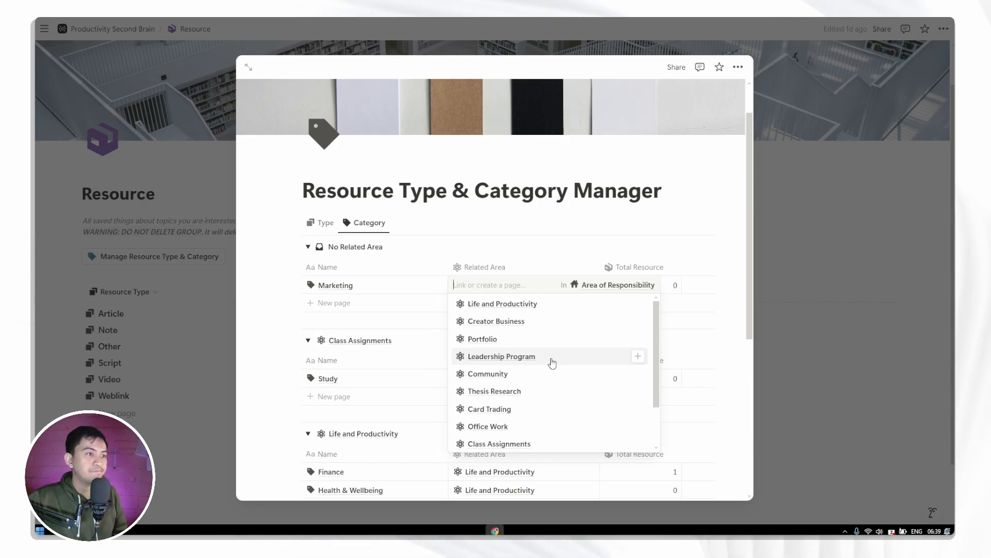
scroll(553, 362, down, 2)
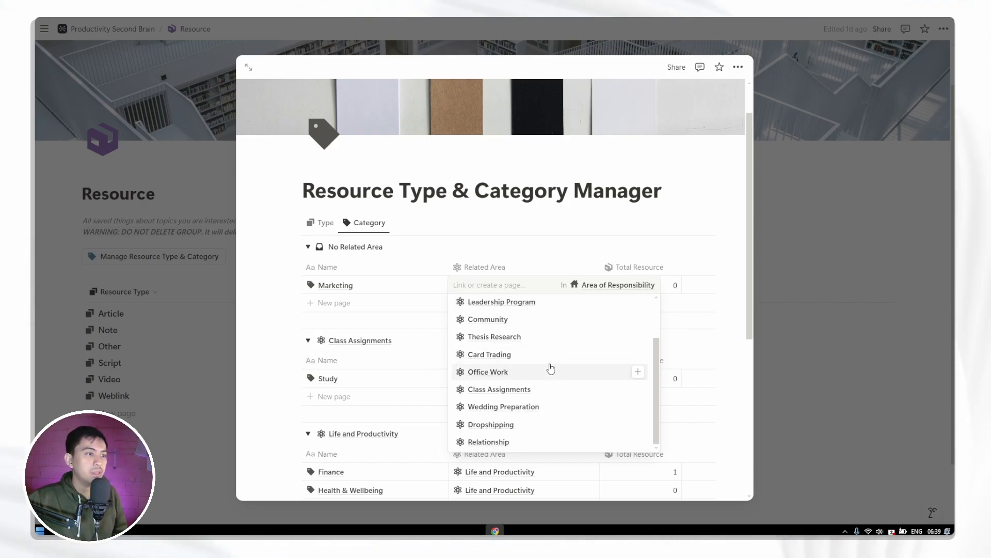
click(548, 392)
click(517, 243)
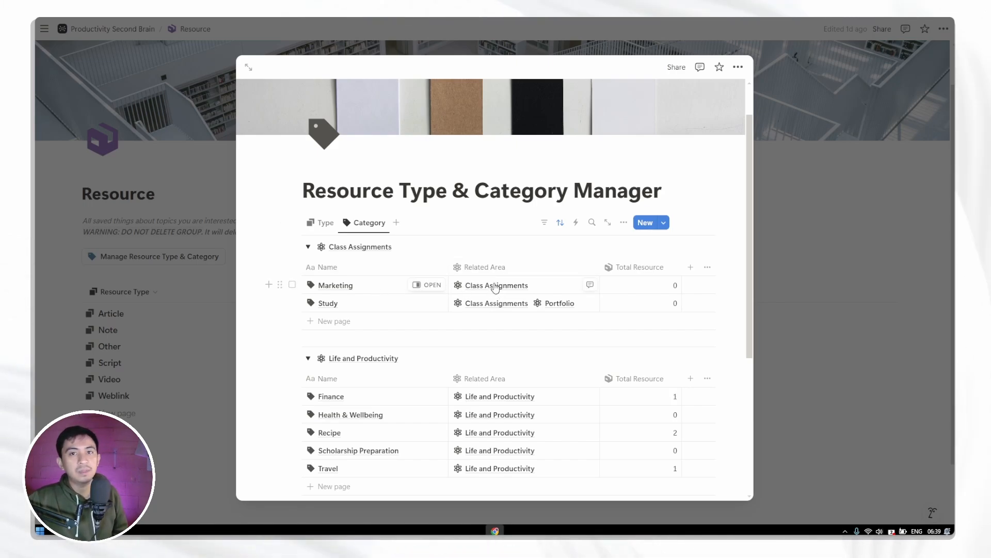
click(778, 239)
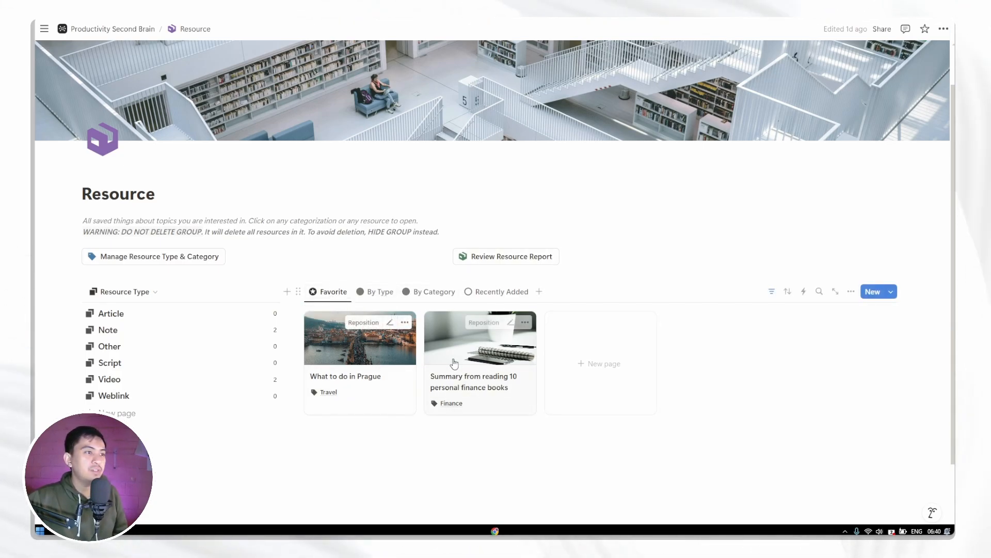
Step: Review all resources by type, by category and by most recently added, and return to the Favorite view
click(380, 292)
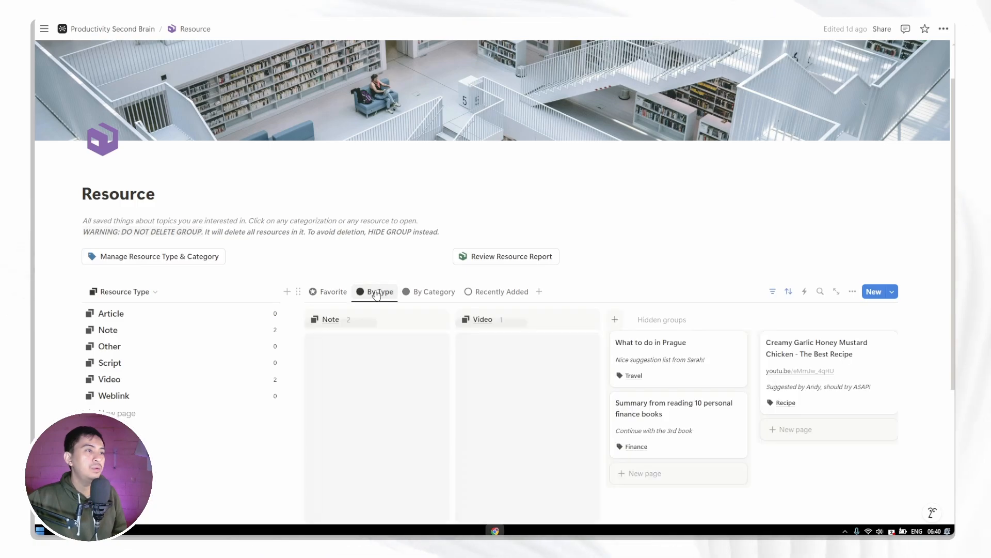
click(427, 293)
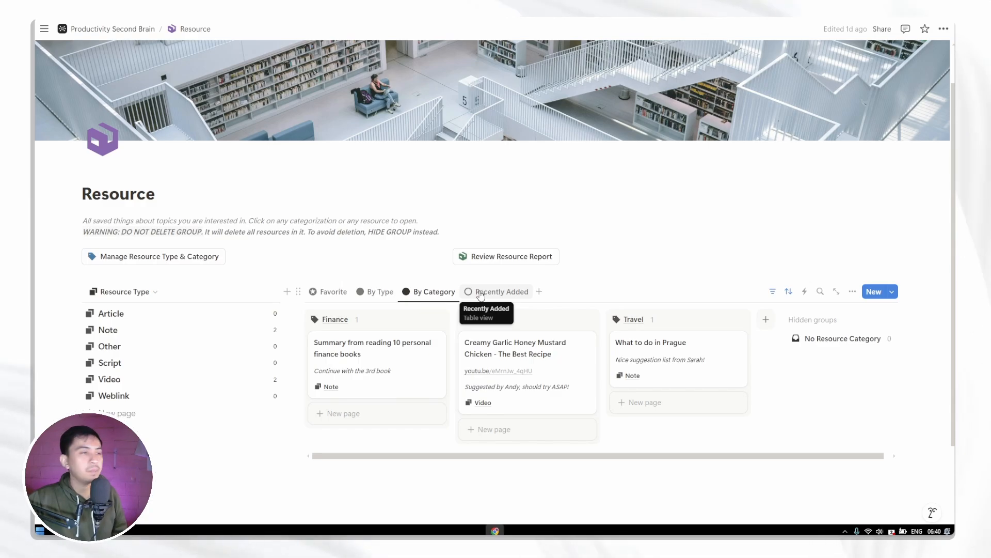
click(480, 292)
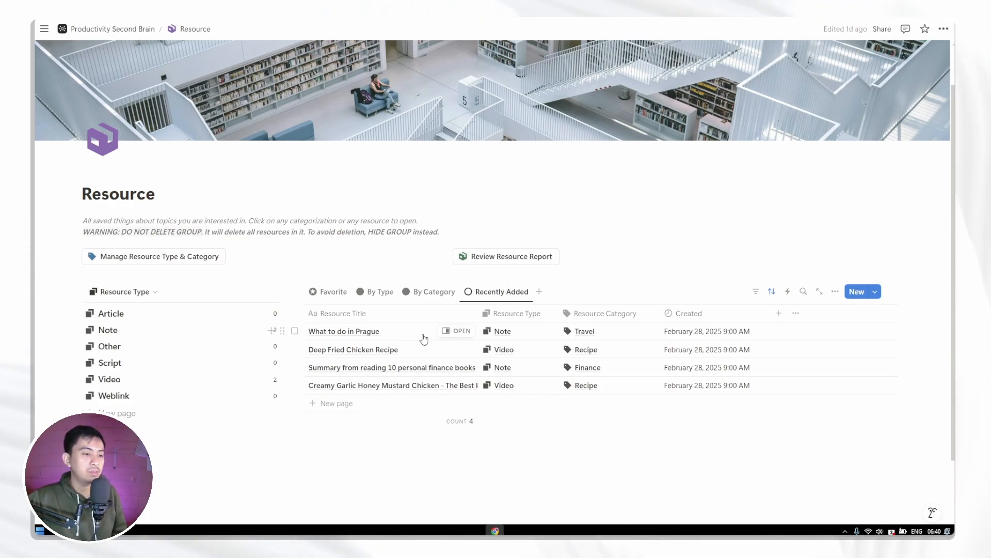
click(328, 292)
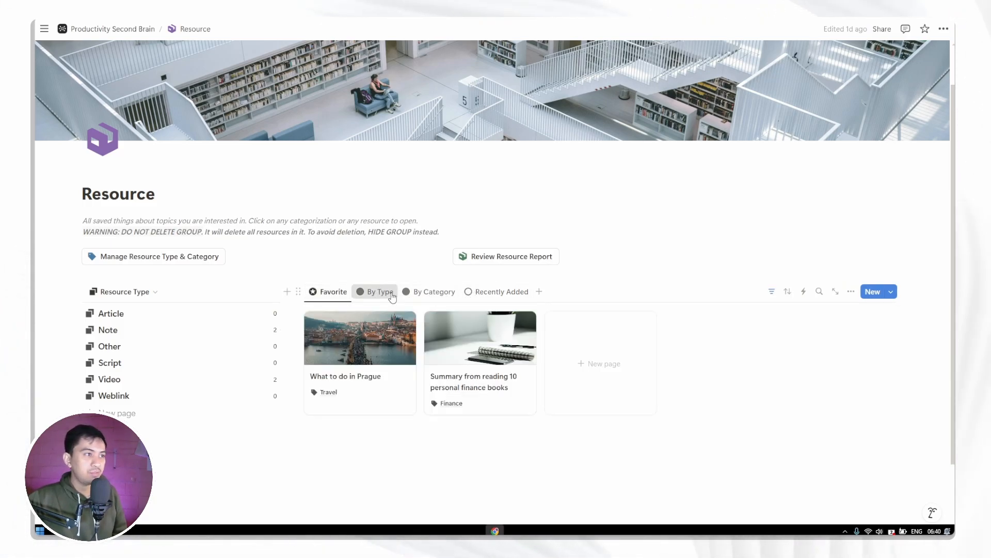
Step: Open the Creamy Garlic Honey Mustard Chicken video from the By Type view, mark it as a favorite, and show the Favorite view
click(372, 292)
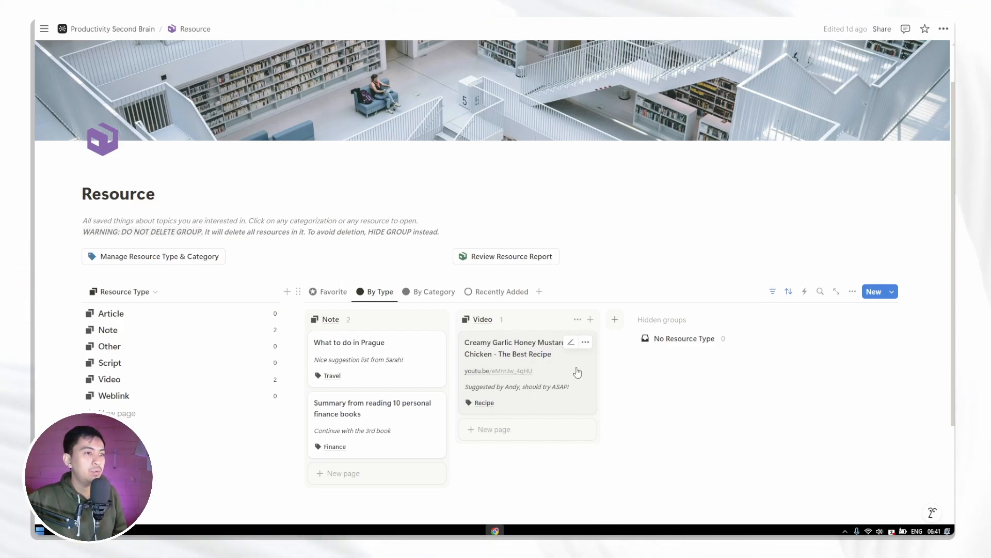
click(577, 372)
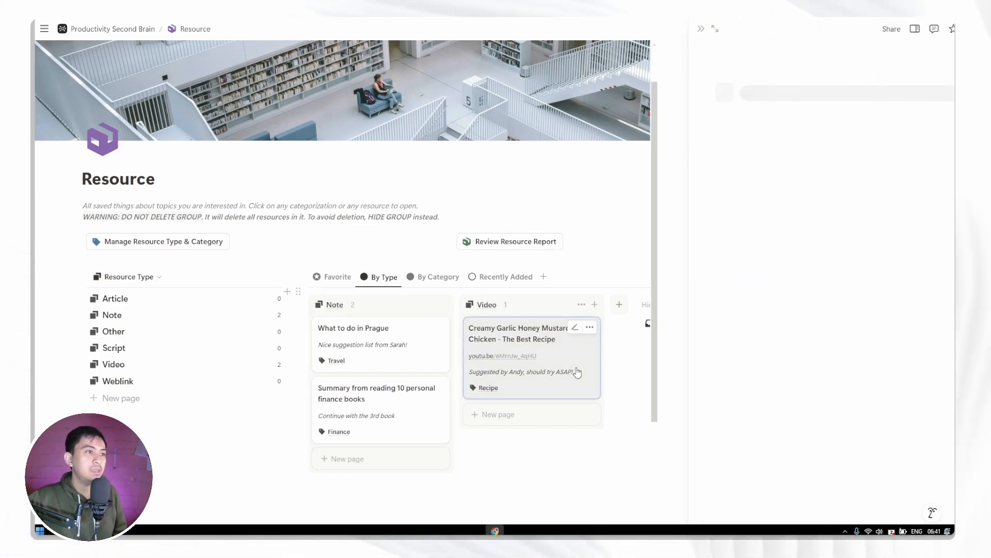
drag(652, 296, 604, 294)
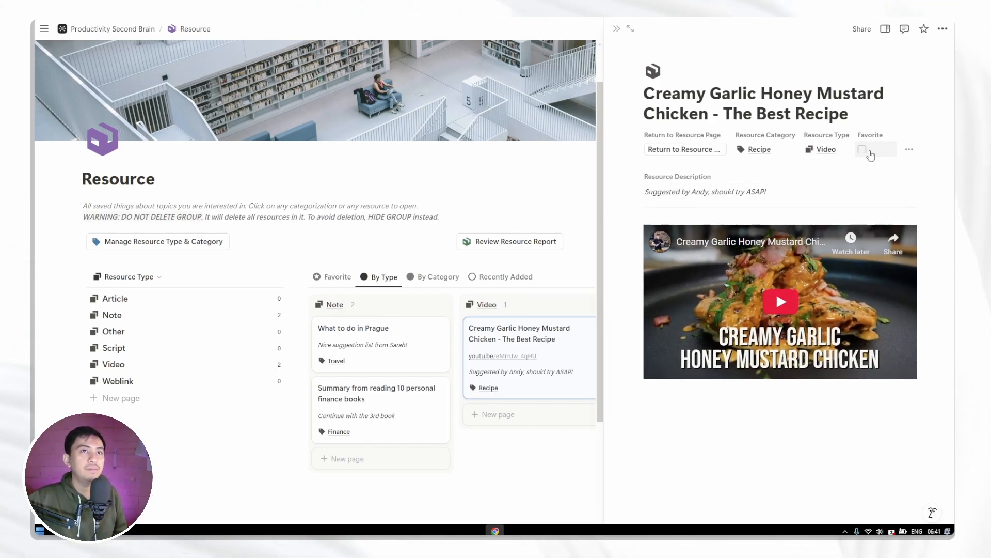
click(871, 154)
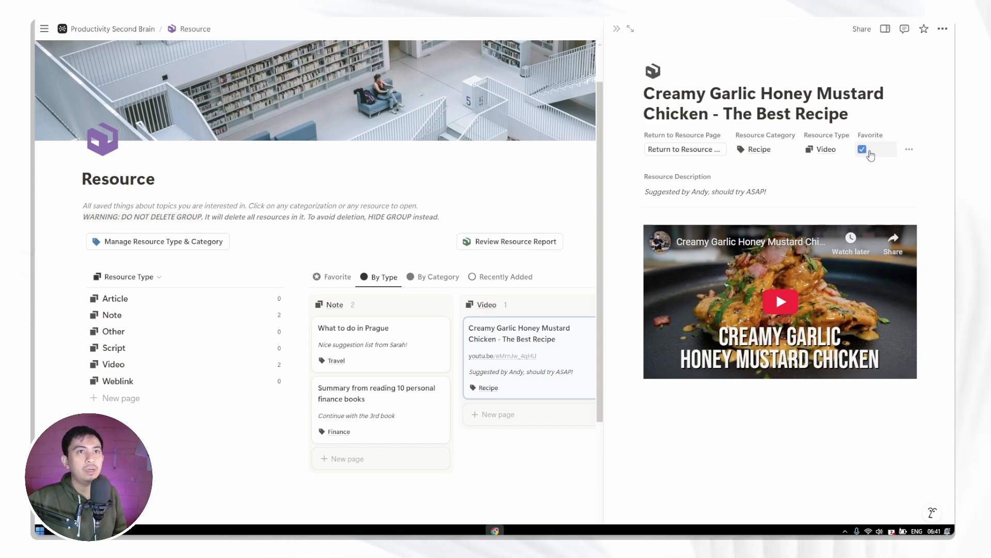
click(617, 29)
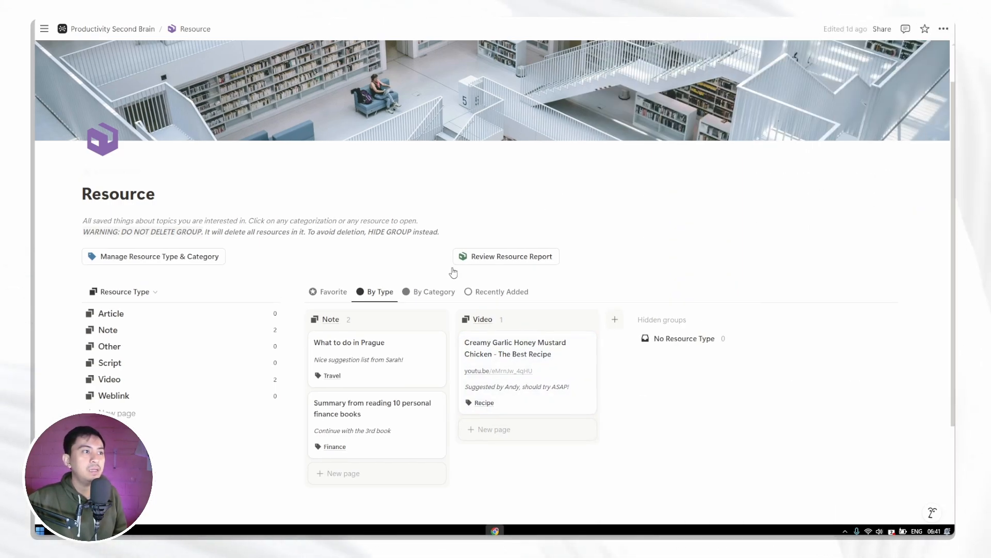
click(337, 292)
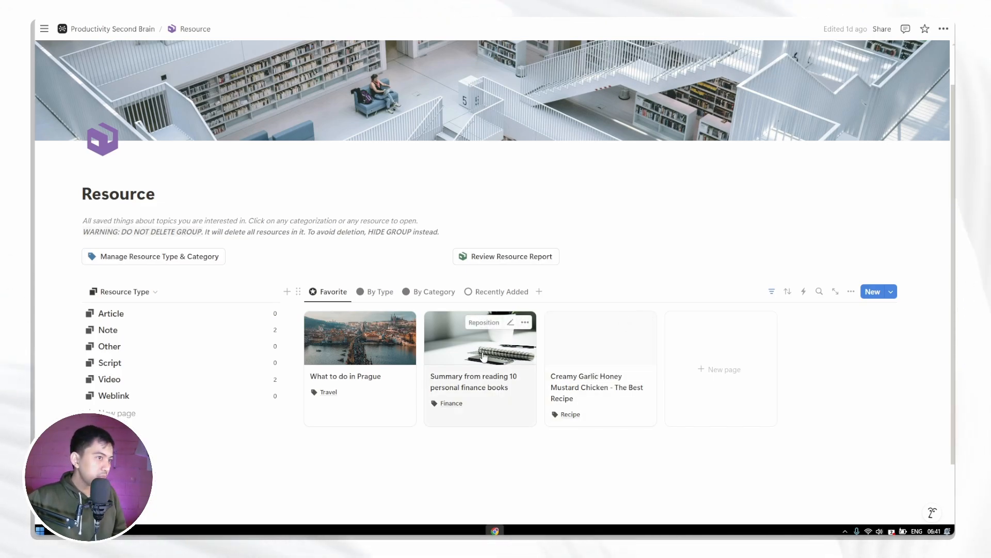
Step: Remove "What to do in Prague" from the favorites, and check the By Type and Favorite views
click(372, 357)
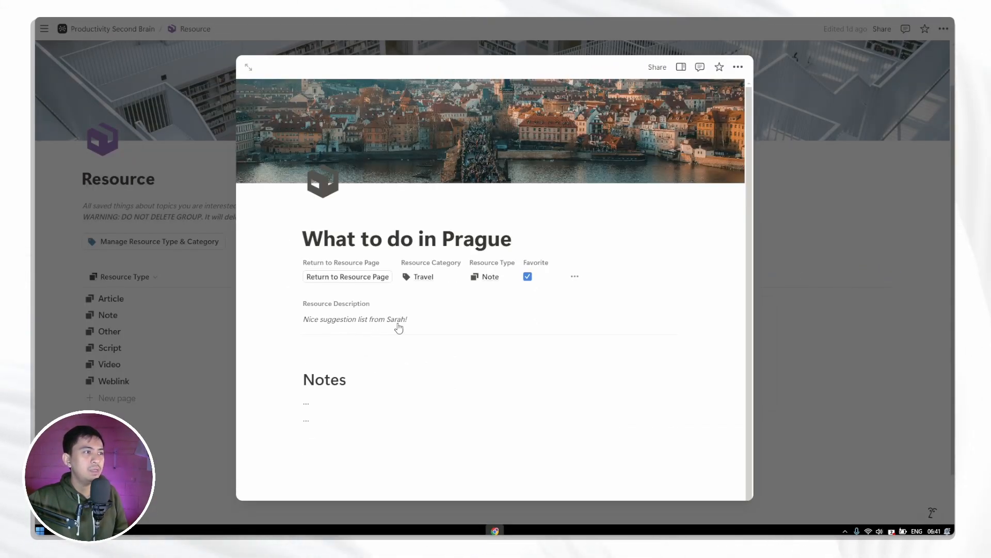
click(548, 282)
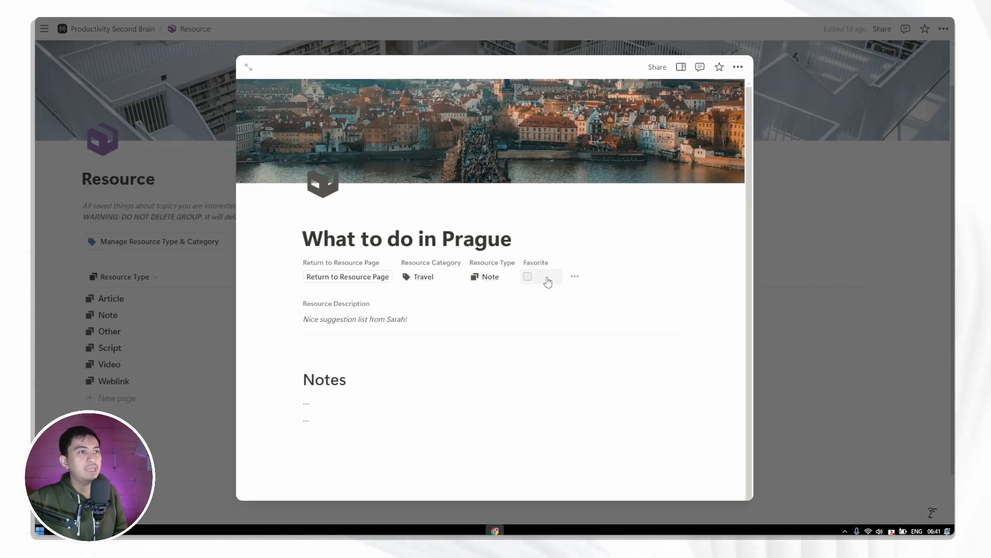
click(884, 289)
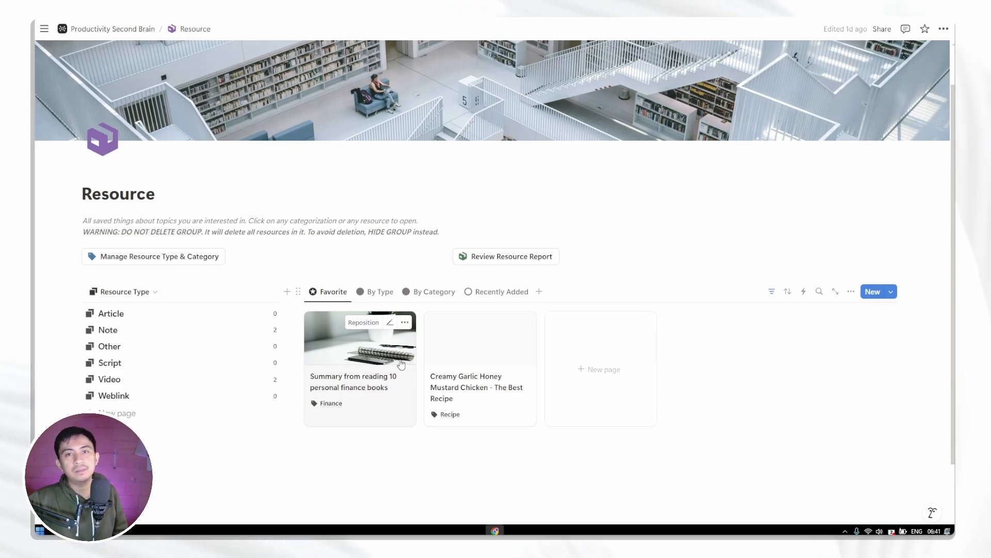
click(377, 291)
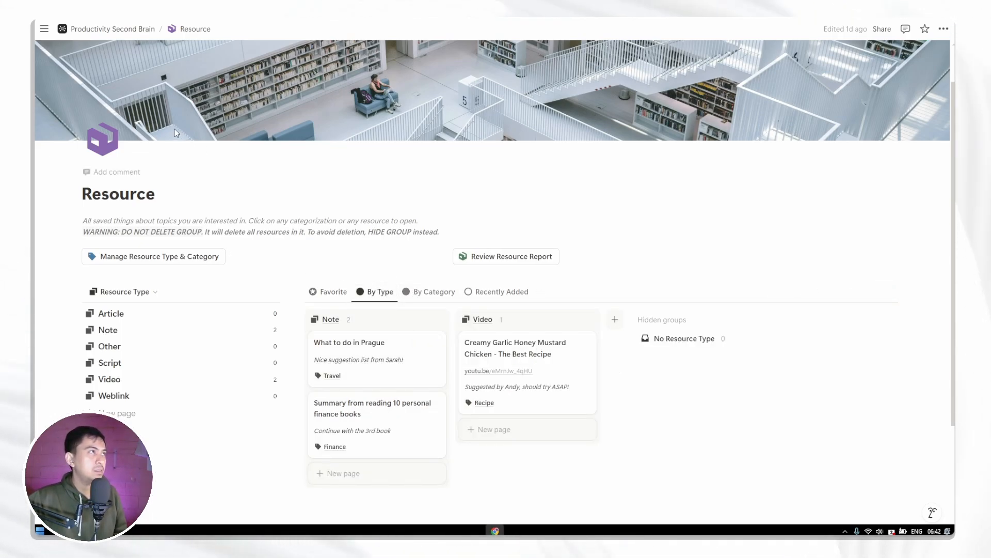
click(335, 292)
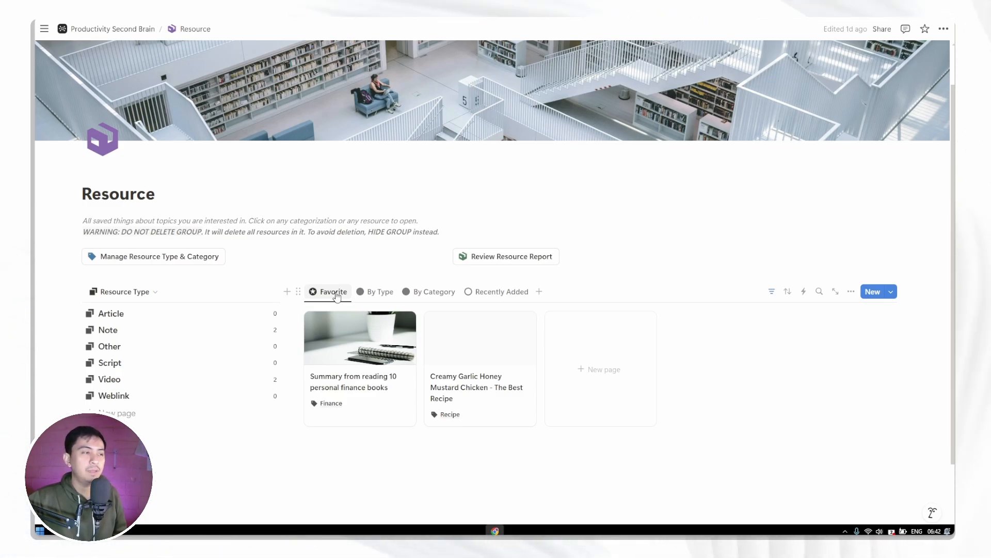
Step: Review the saved resources in the By Type, By Category and Recently Added views
click(365, 293)
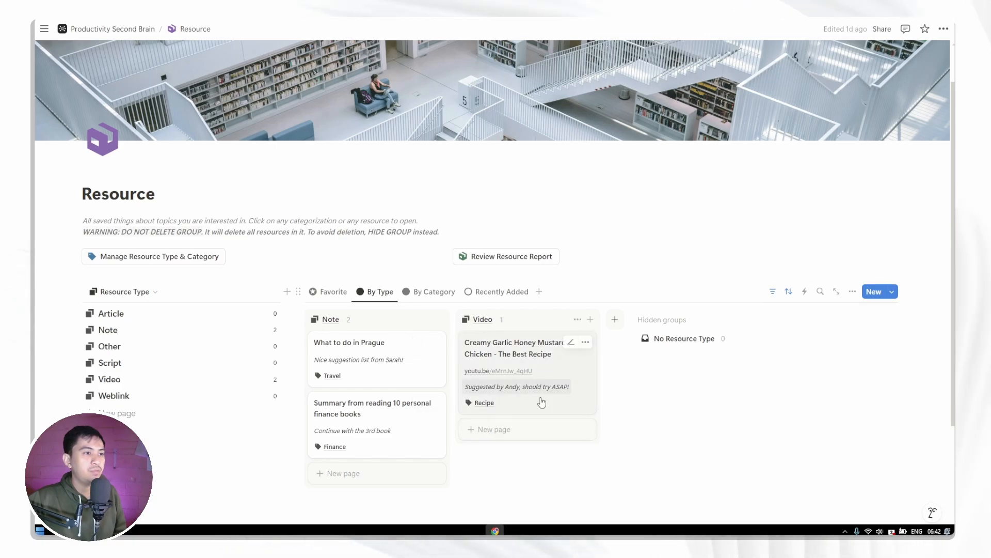
scroll(413, 372, down, 2)
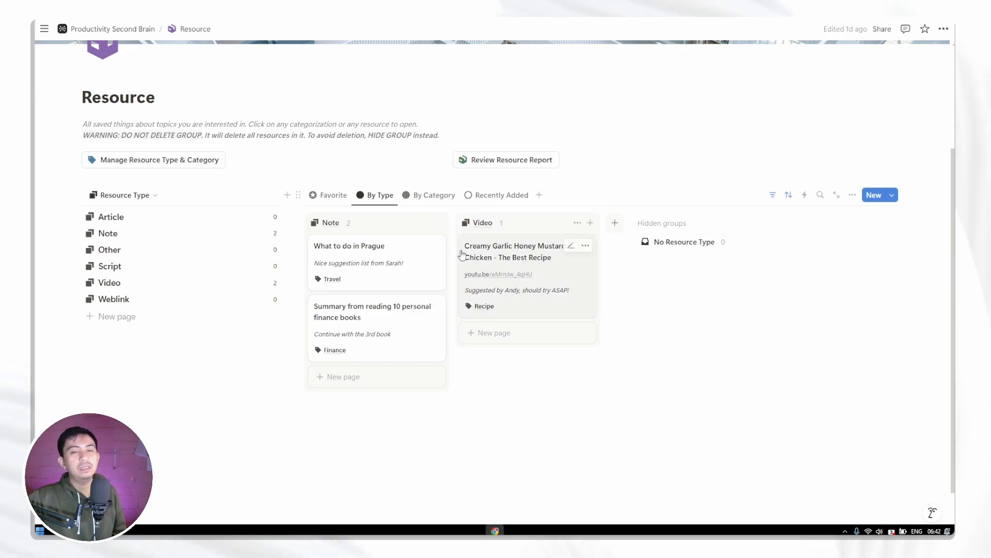
click(432, 196)
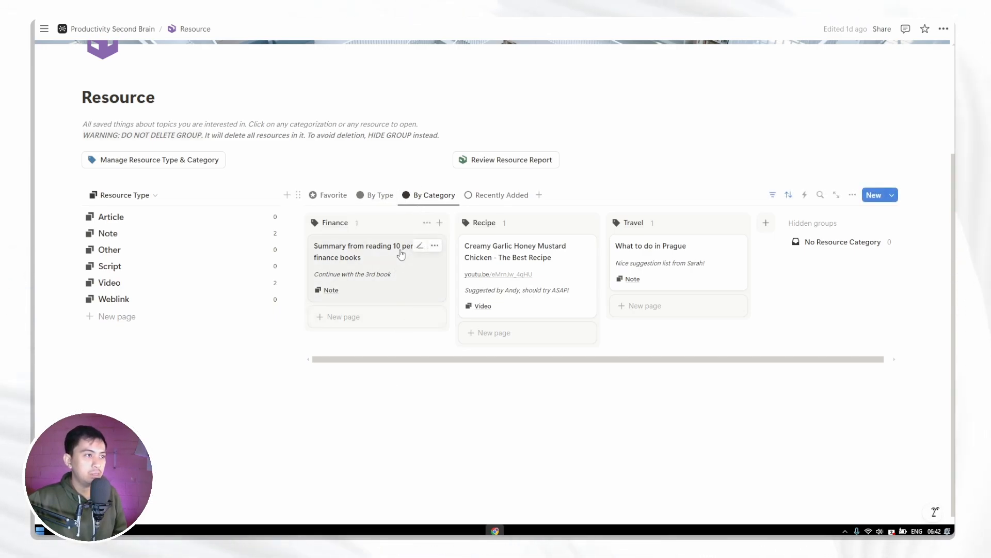
scroll(403, 250, down, 1)
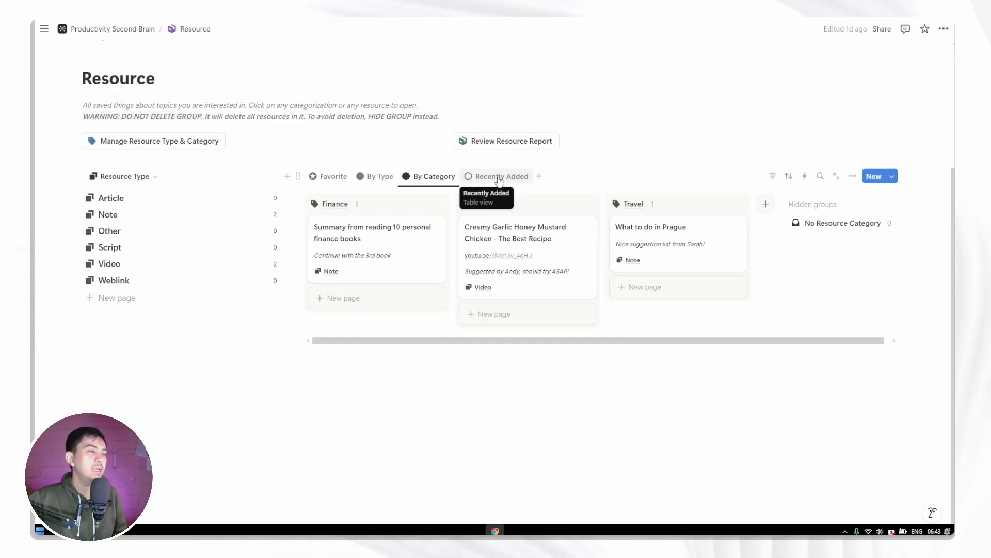
click(499, 177)
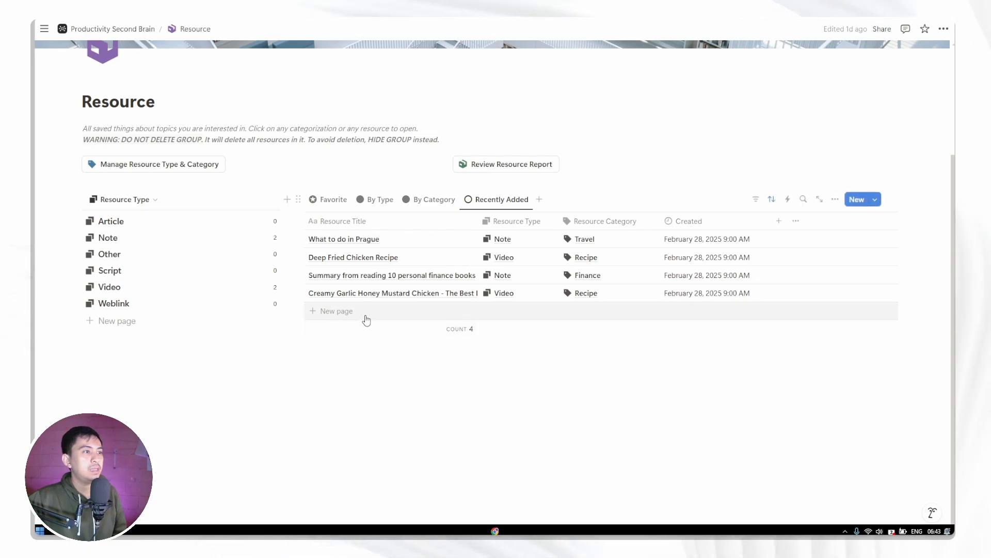
Step: Create a new resource page from the Recently Added view and title it "New Resource"
click(857, 201)
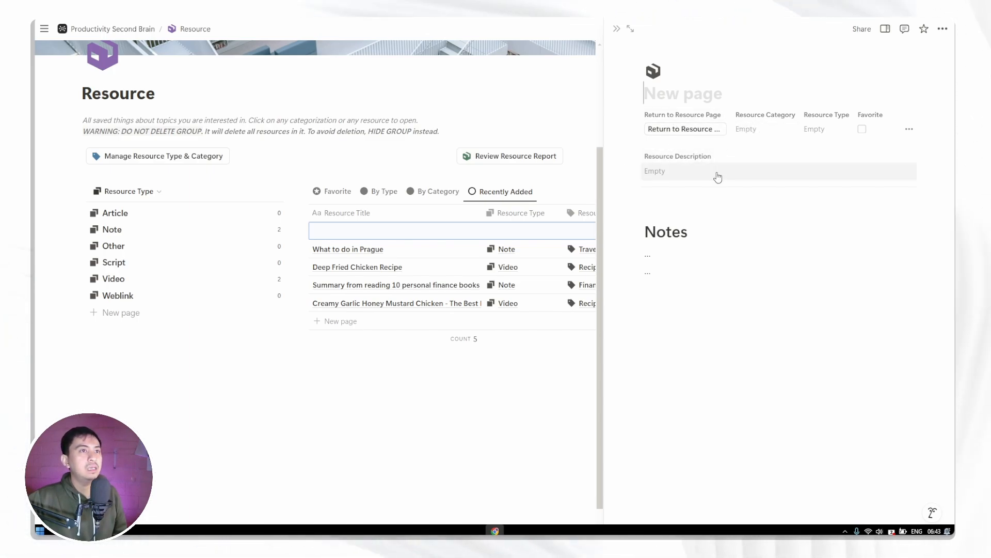
text(new Resour)
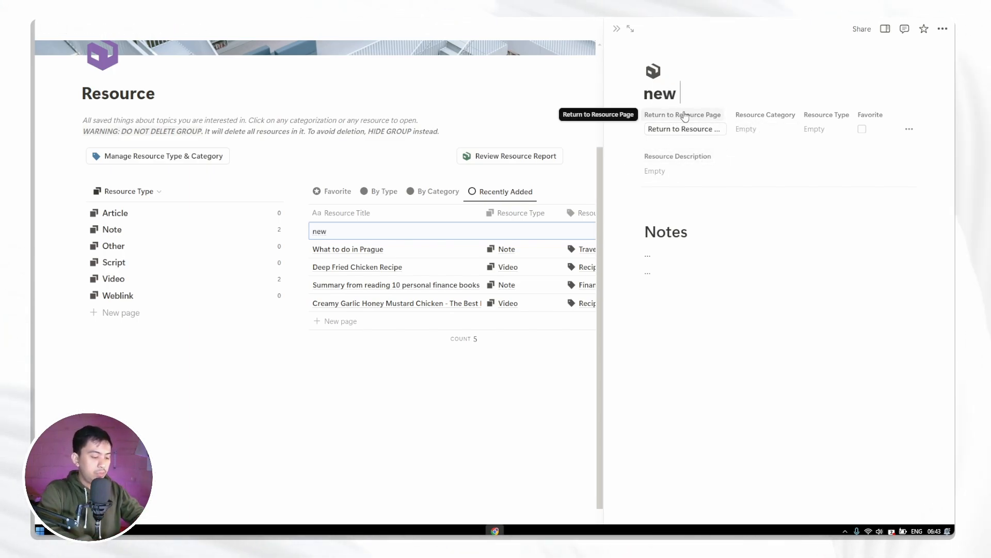
key(BackSpace)
key(BackSpace)
key(BackSpace)
key(BackSpace)
key(BackSpace)
key(BackSpace)
key(BackSpace)
key(BackSpace)
key(BackSpace)
key(BackSpace)
text(Nesw)
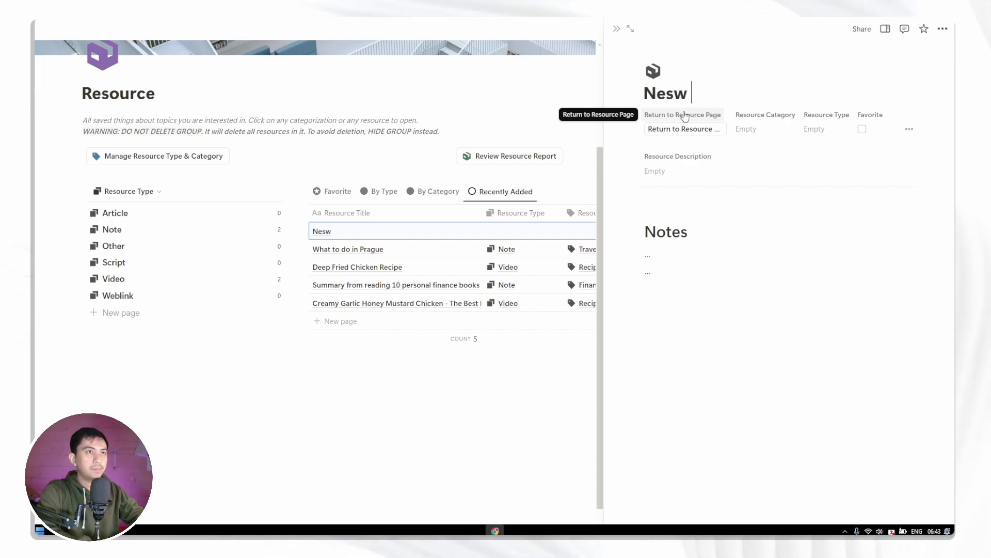
key(BackSpace)
key(BackSpace)
text(w REsour)
key(BackSpace)
key(BackSpace)
key(BackSpace)
key(BackSpace)
key(BackSpace)
key(BackSpace)
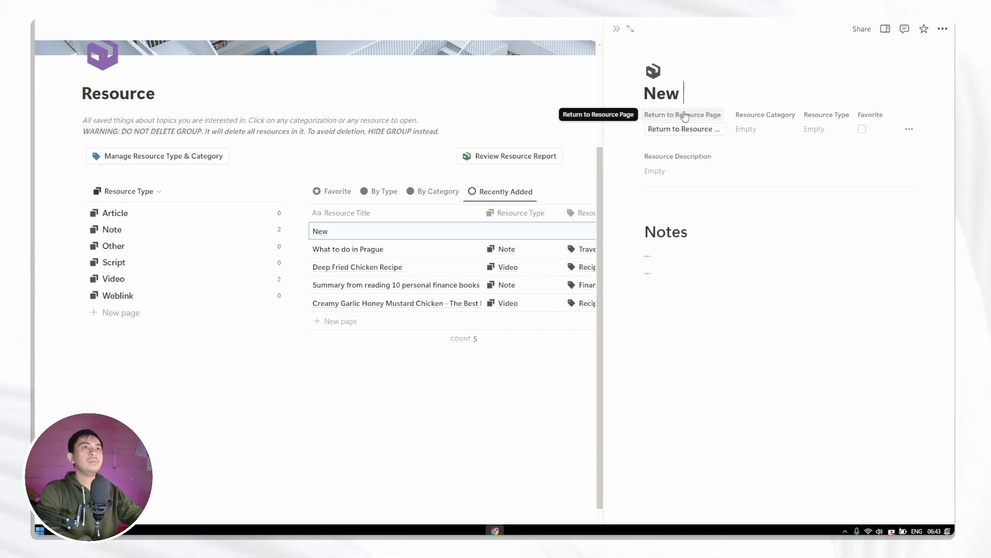
text(Resource)
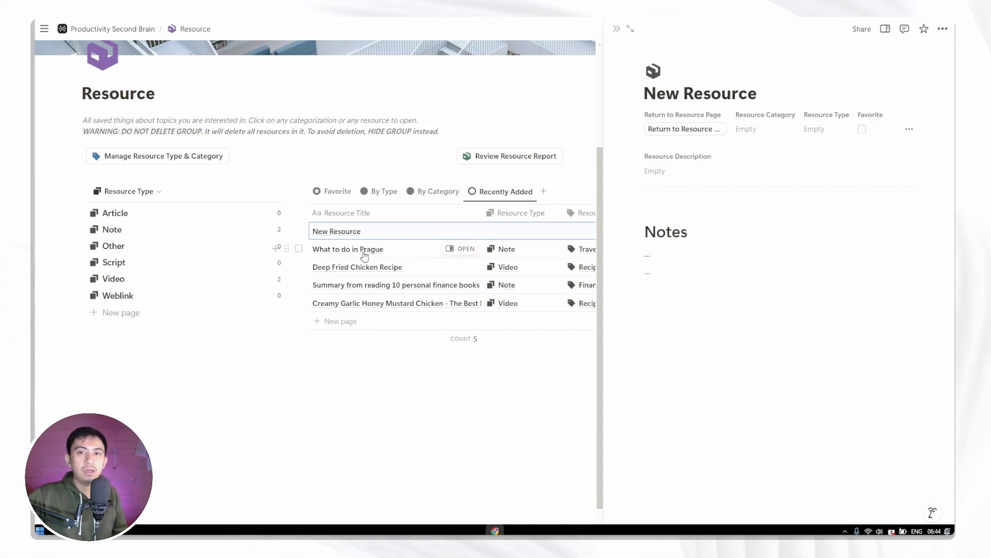
Step: Open the "What to do in Prague" resource and append "Compile to-do list" to its resource description
click(453, 250)
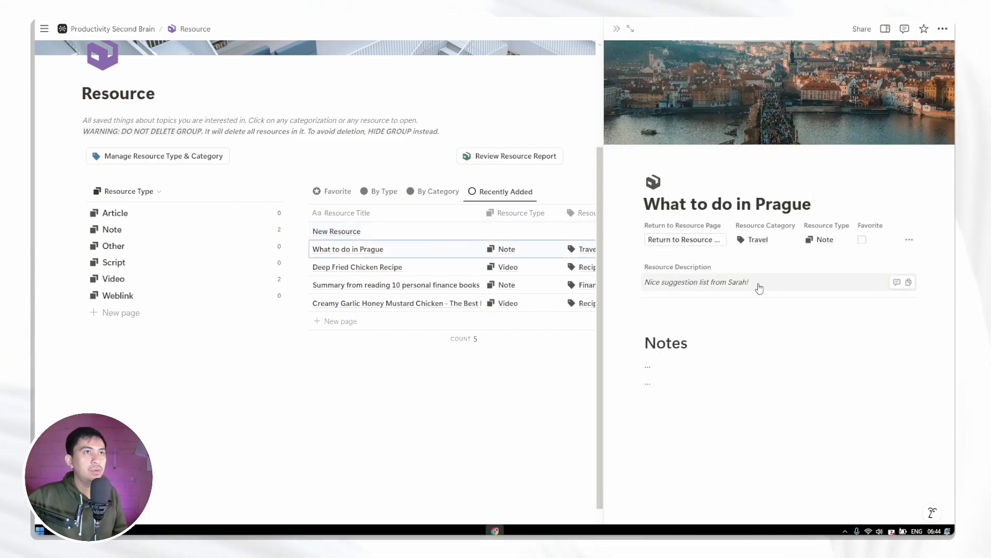
click(759, 288)
text(Compl)
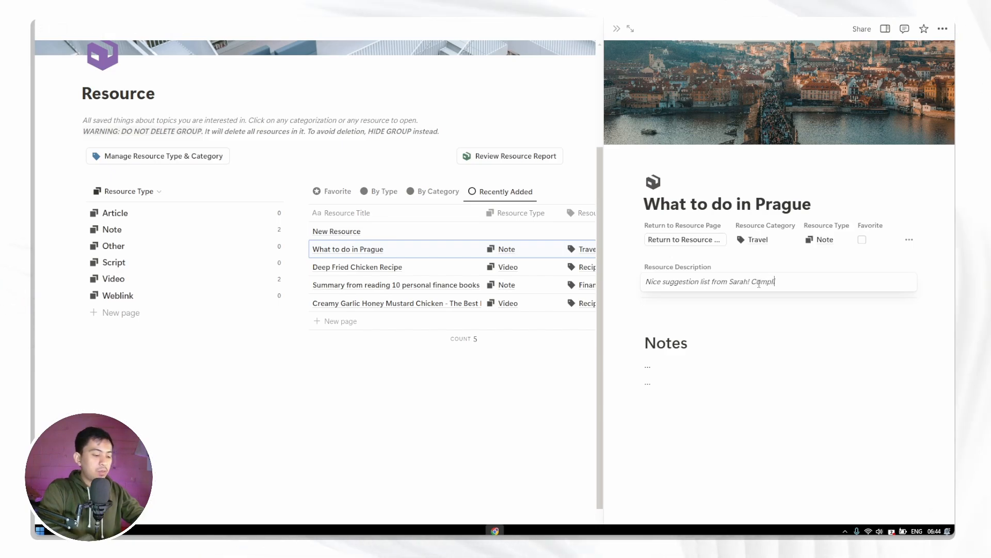
text(ie more to-d)
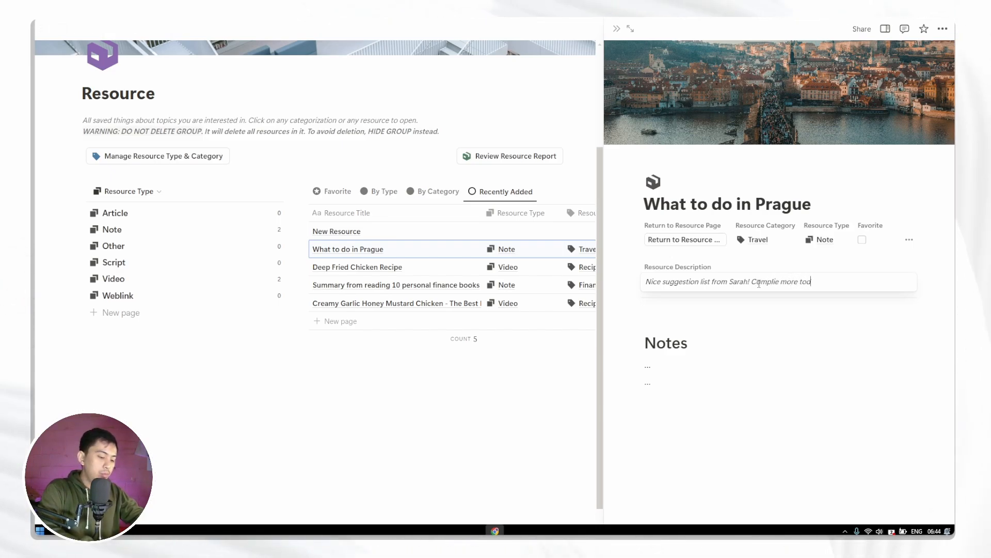
key(BackSpace)
text(-do list)
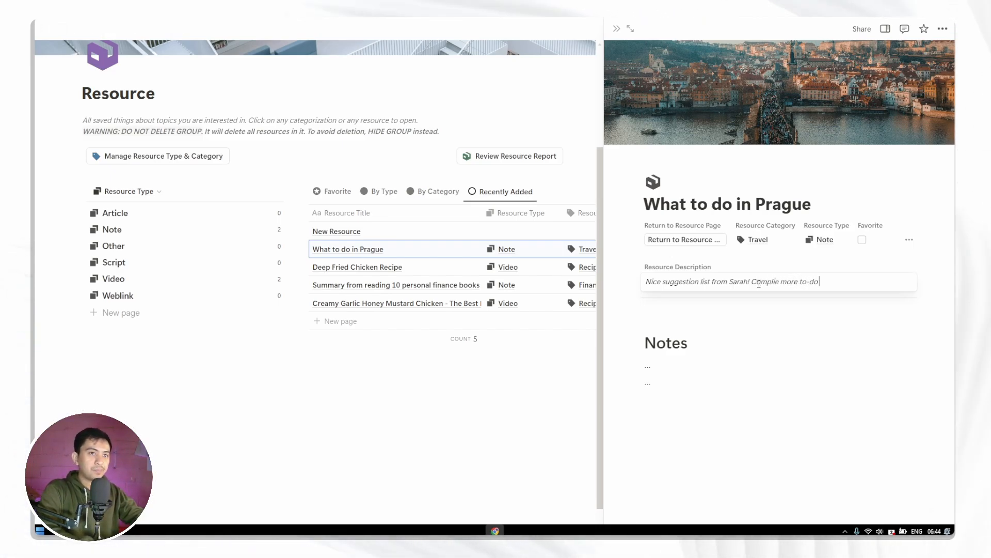
key(BackSpace)
key(BackSpace)
key(BackSpace)
key(BackSpace)
key(BackSpace)
key(BackSpace)
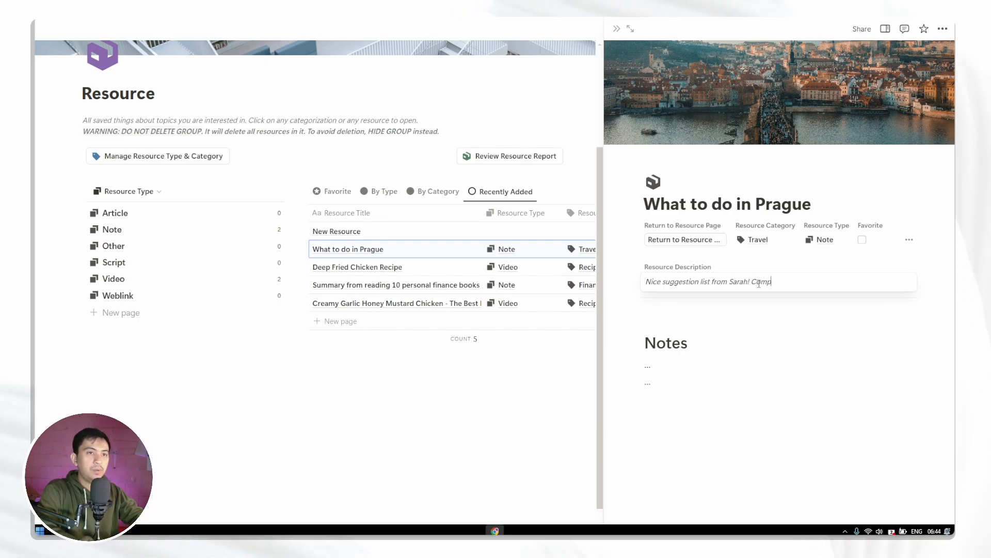
text(ile to-do )
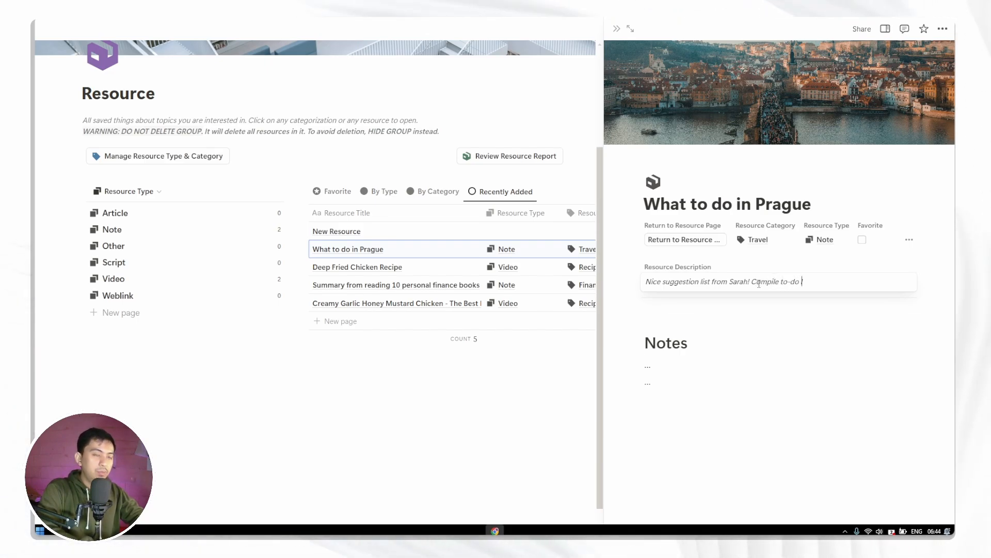
text(list)
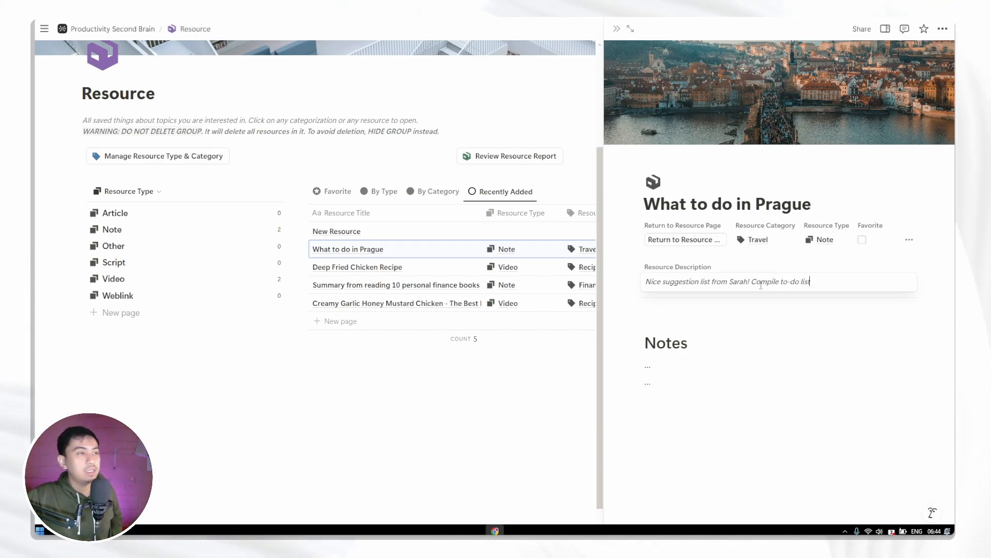
Step: Open the New Resource page in side peek to check its properties, and close the peek
click(472, 230)
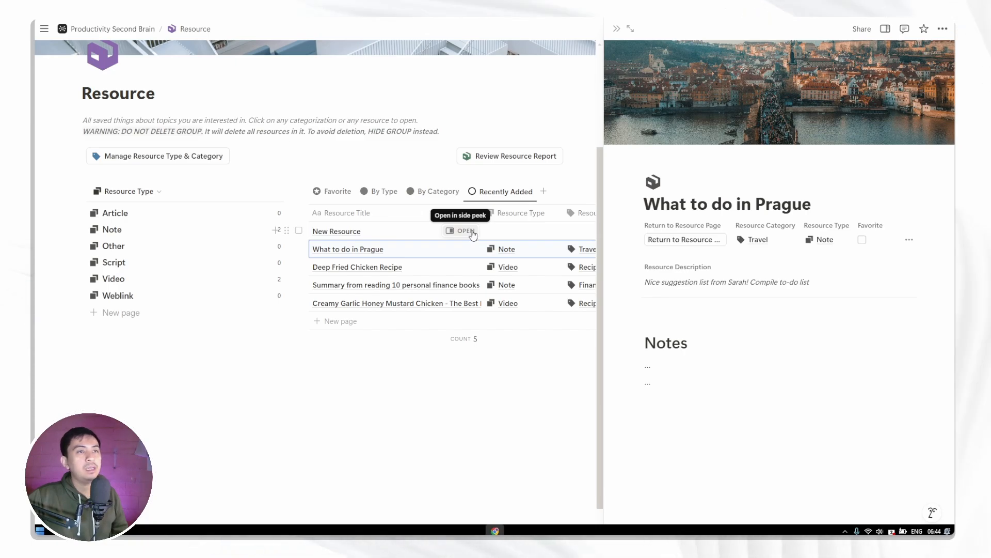
click(465, 231)
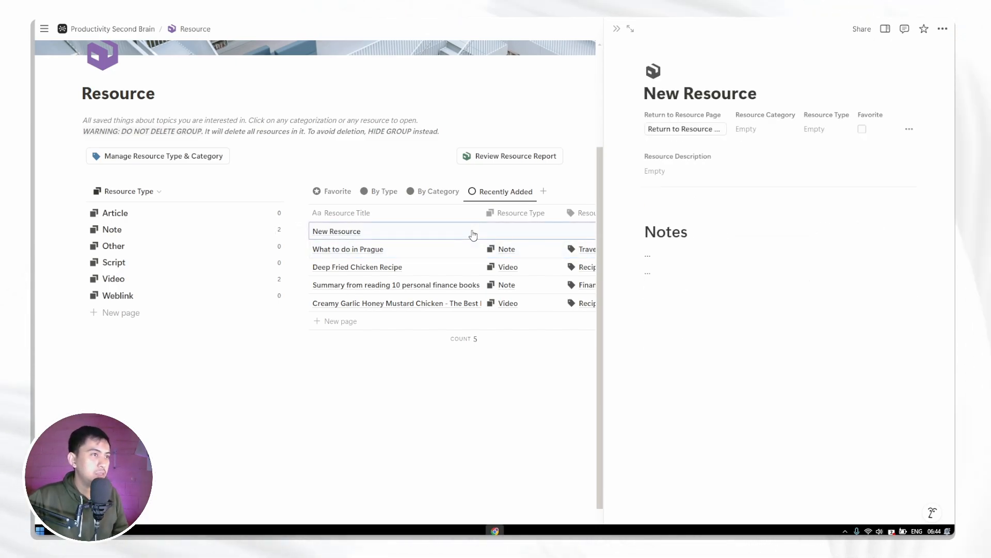
click(617, 30)
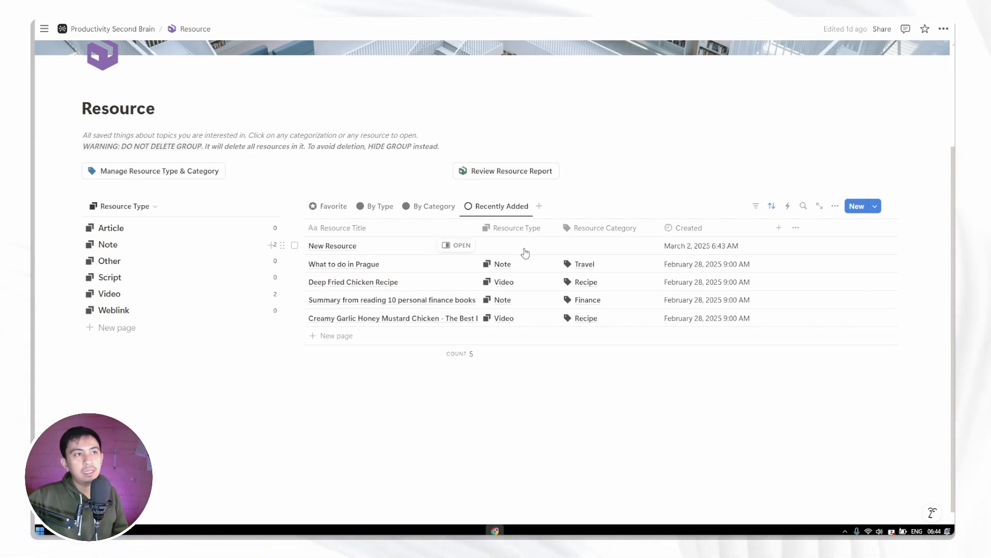
Step: Check how the uncategorized New Resource is grouped by type and by category, and return to the Recently Added view
click(380, 206)
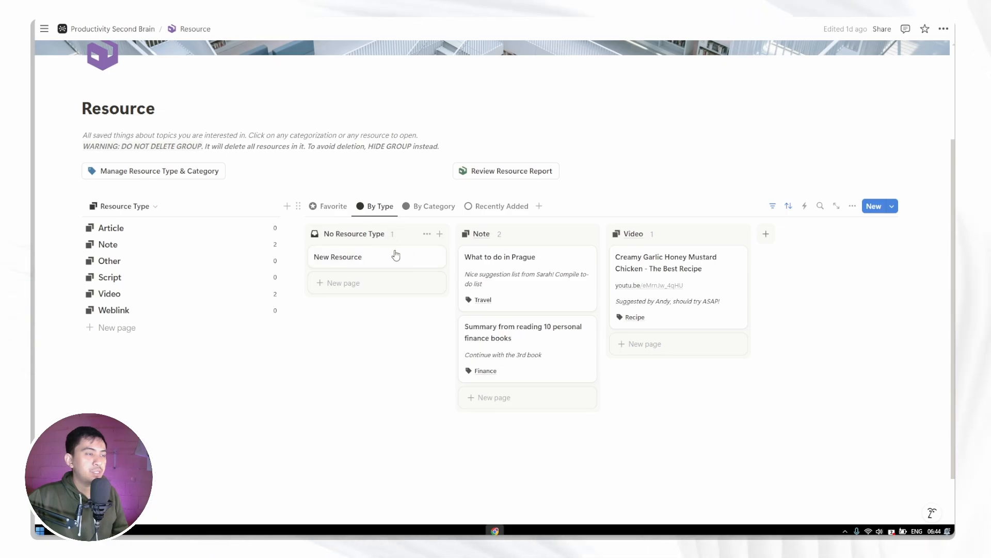
click(421, 209)
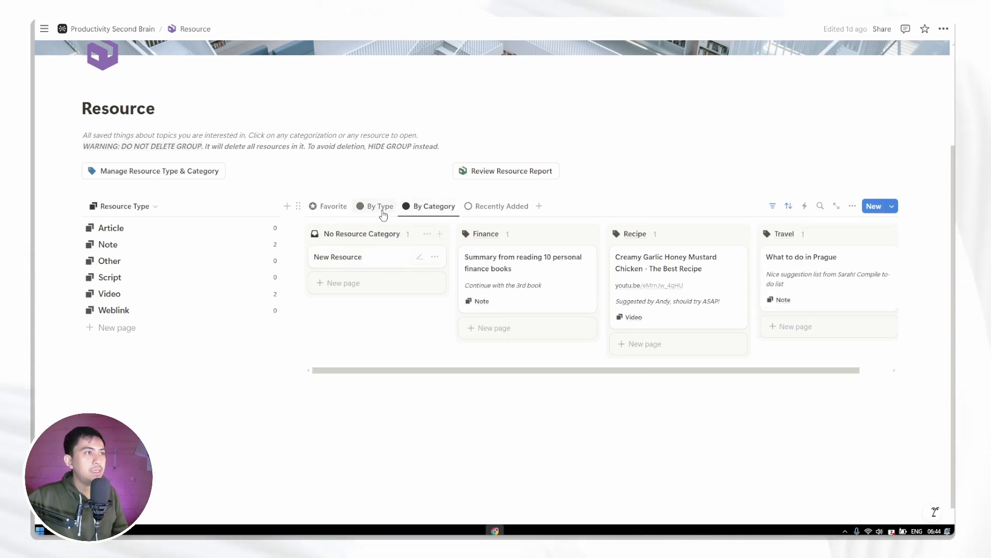
click(499, 206)
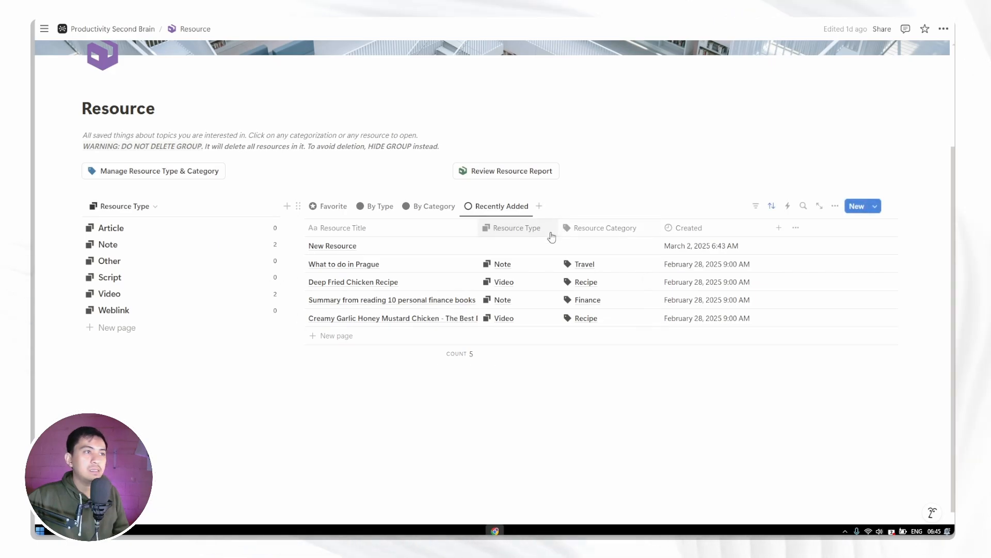
Step: Open the Resource Report and examine its charts by type, category and date, including the February 28, 2025 breakdown
scroll(527, 230, up, 1)
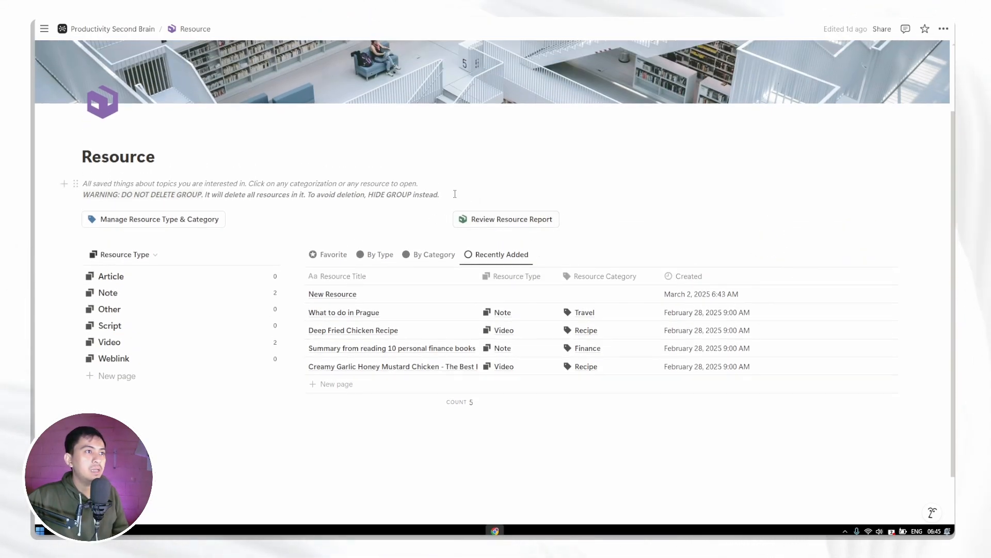
click(522, 227)
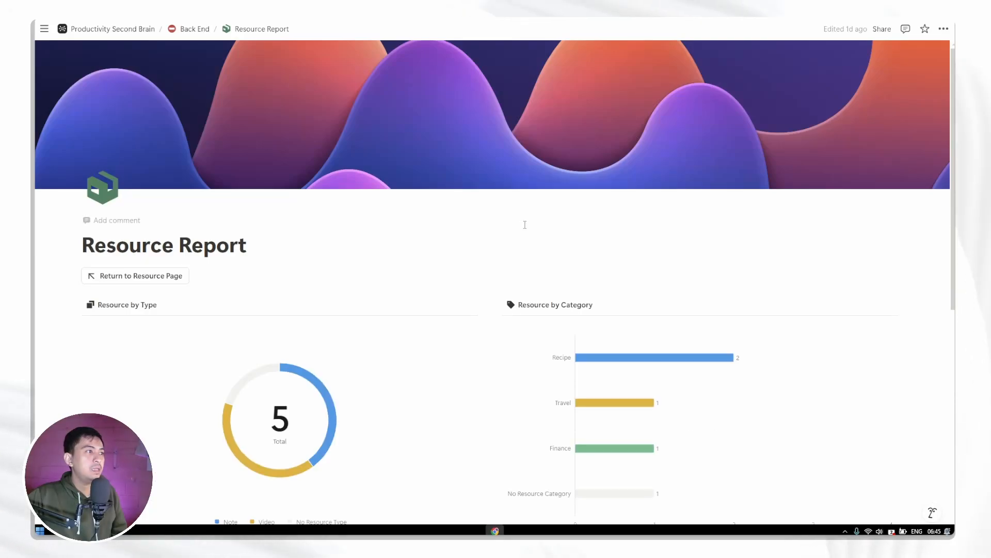
scroll(524, 224, down, 2)
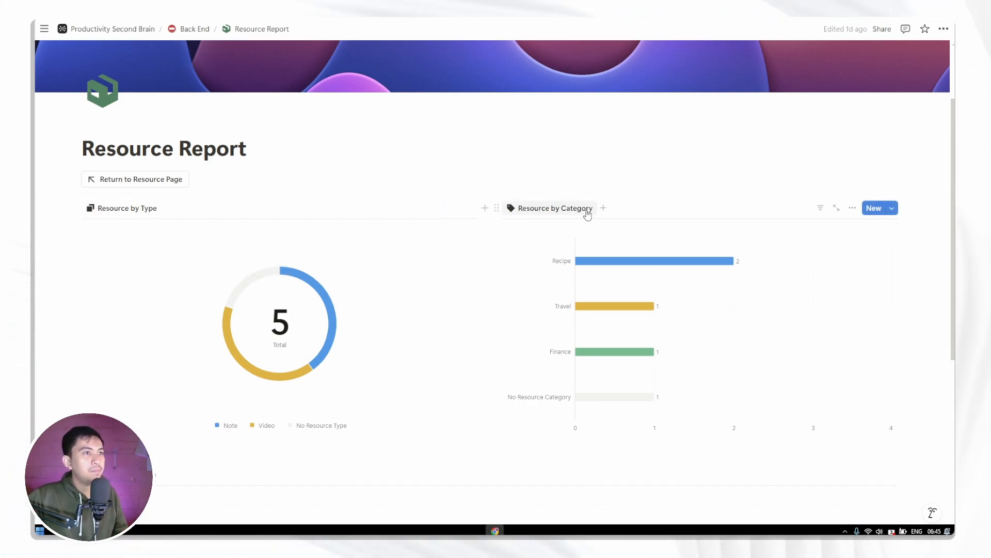
scroll(587, 214, down, 5)
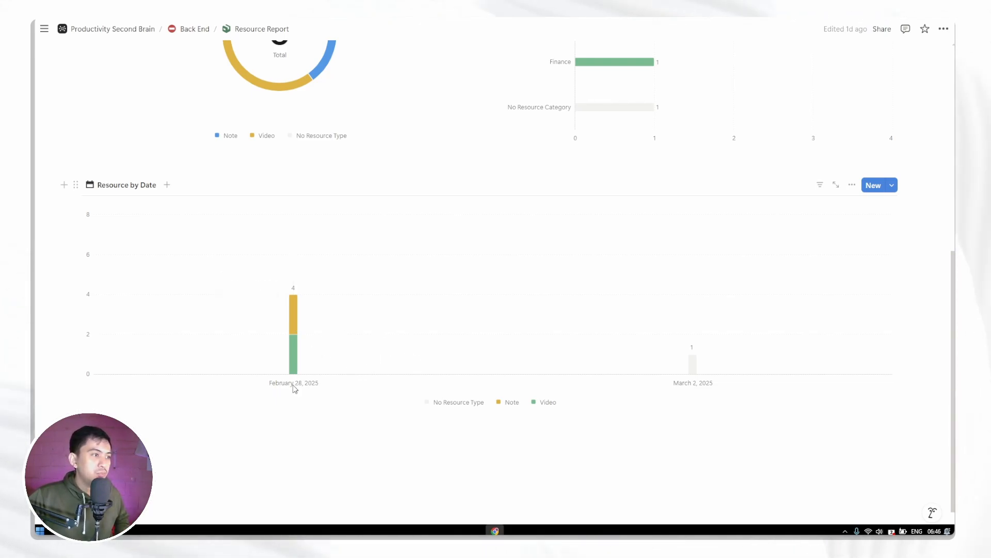
mouse_move(297, 313)
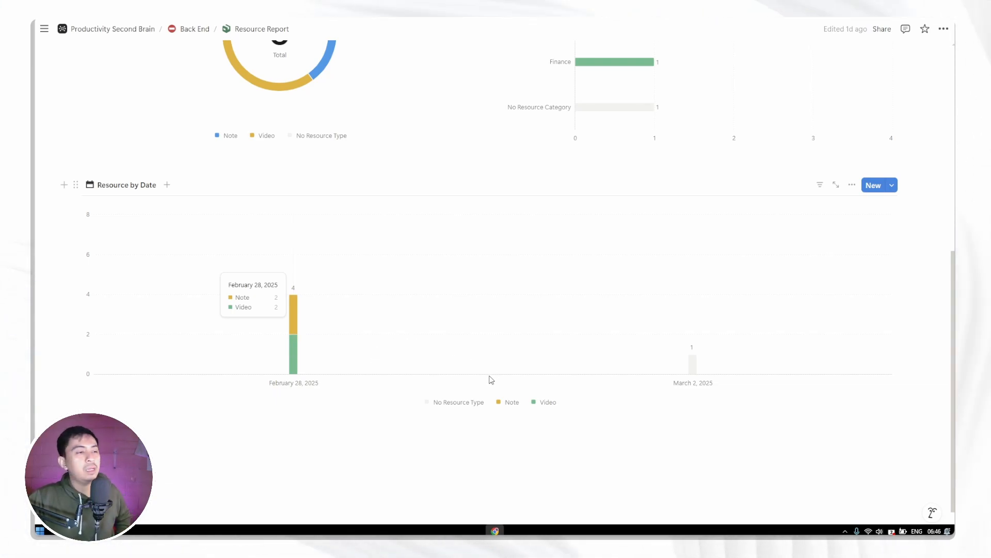
scroll(489, 372, up, 10)
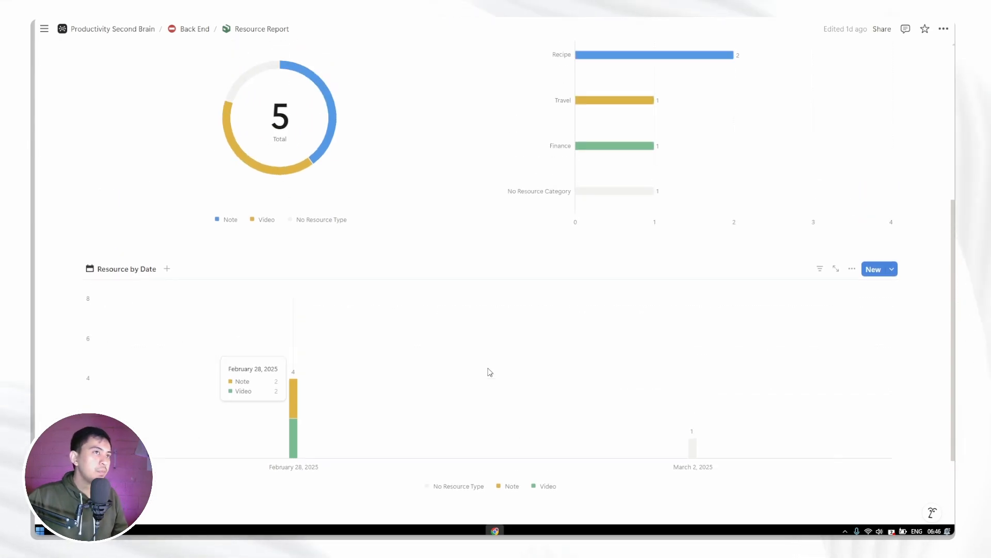
scroll(187, 153, up, 2)
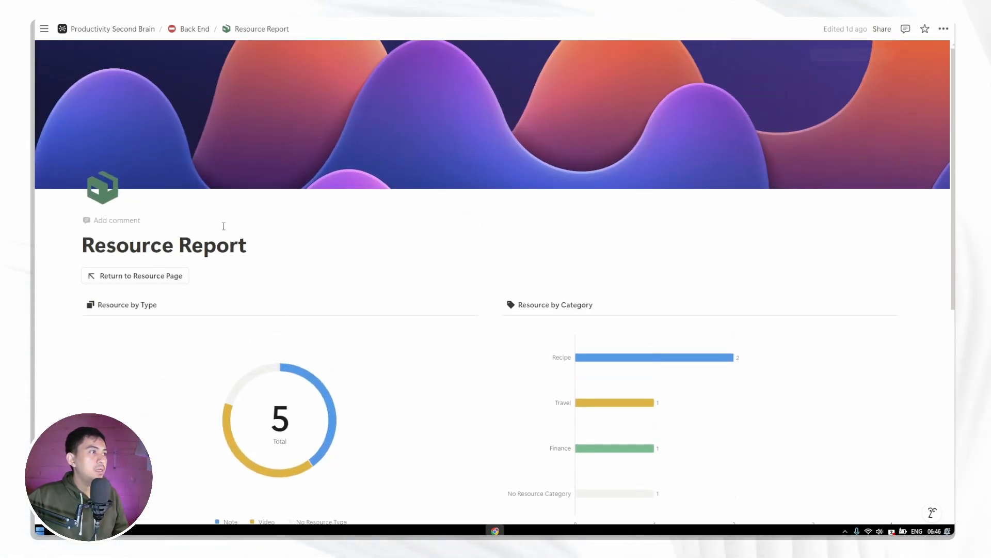
Step: Return from the report to the Resource page, and go up to the Productivity Second Brain main page
click(155, 276)
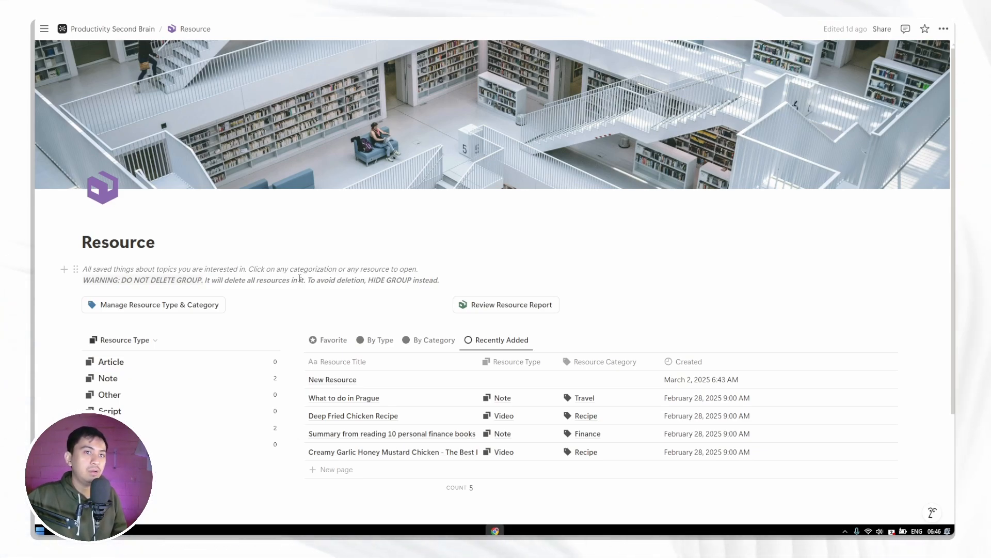
scroll(300, 279, down, 2)
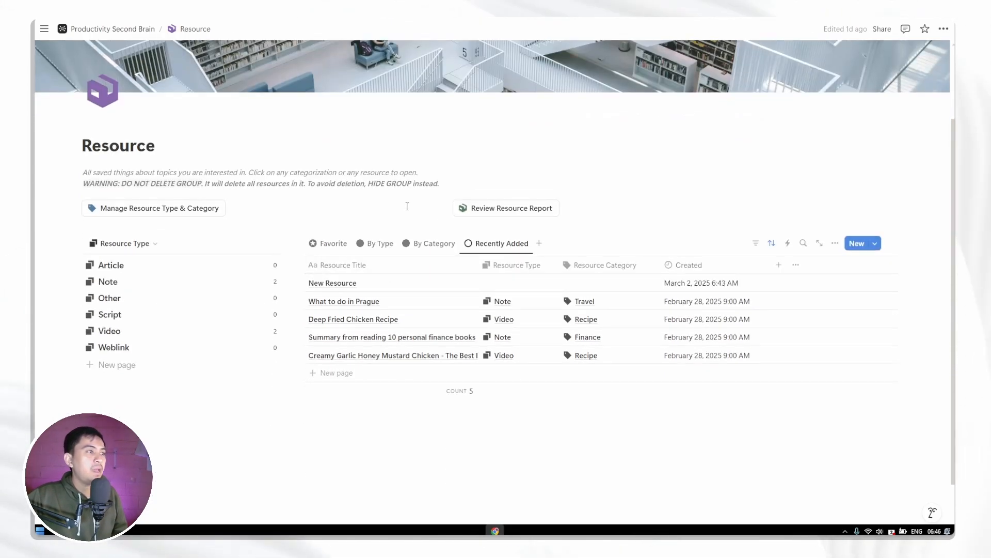
click(442, 184)
key(BackSpace)
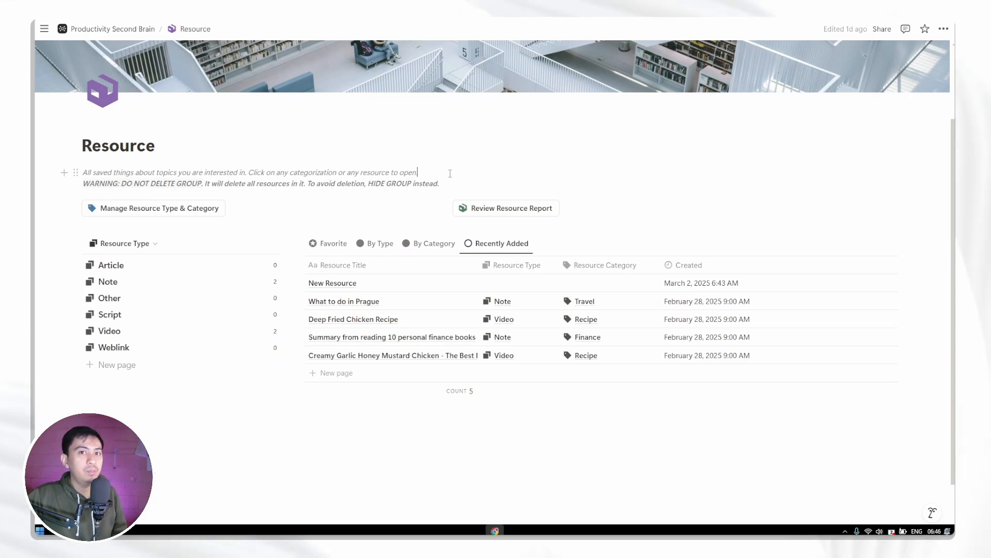
click(117, 30)
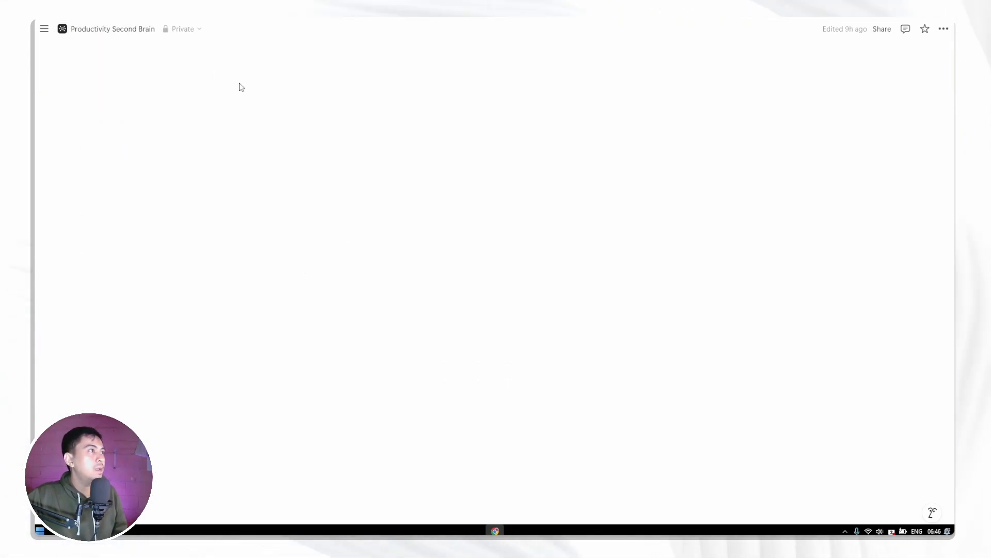